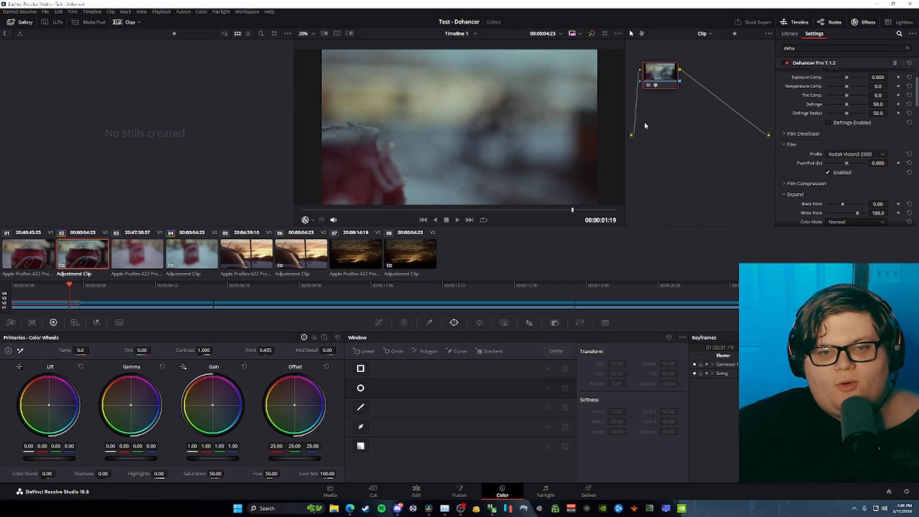
# - Review the Dehancer Pro effect's settings, from the input and film sections to film grain, halation and vignette
pyautogui.scroll(-10, 886, 112)
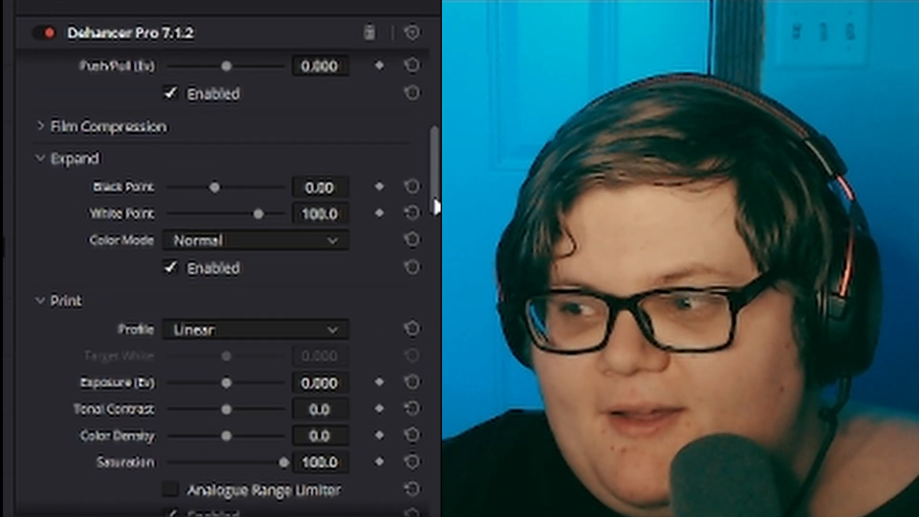
pyautogui.scroll(-15, 416, 358)
pyautogui.scroll(8, 421, 459)
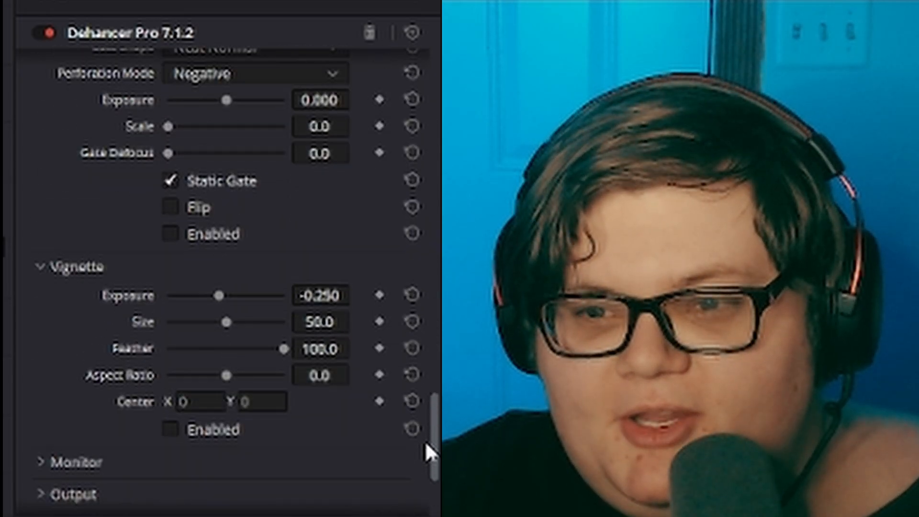
pyautogui.scroll(15, 430, 411)
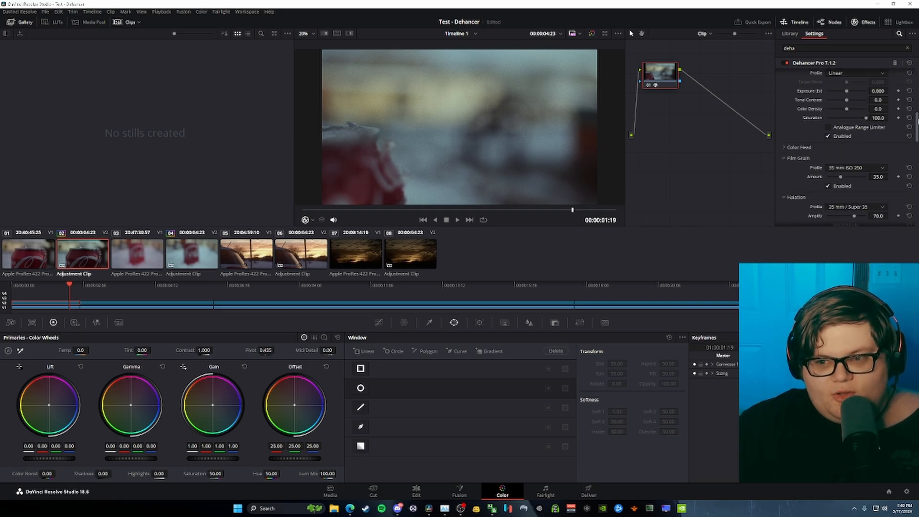
pyautogui.scroll(5, 848, 144)
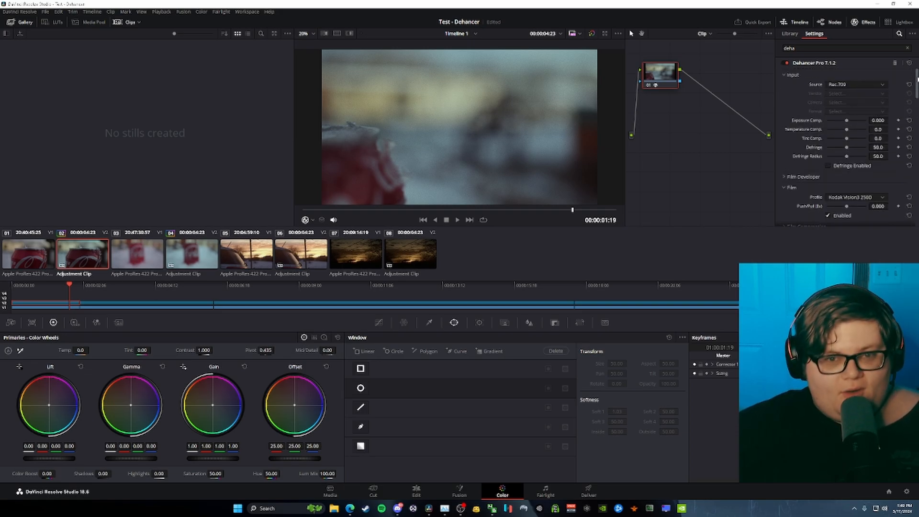
# - Set the Dehancer film profile to Fujicolor Natura 1600 and try an exposure compensation of -0.027
pyautogui.moveTo(918, 79); pyautogui.dragTo(918, 98)
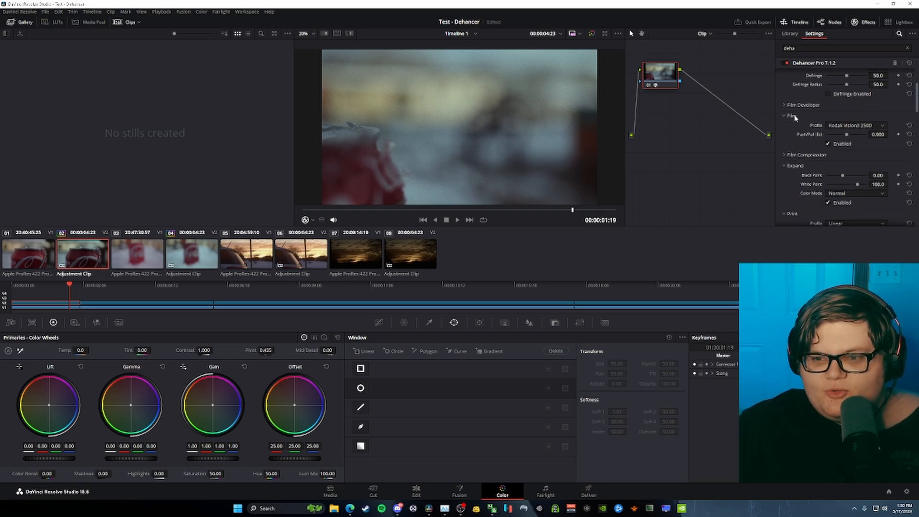
pyautogui.moveTo(918, 105); pyautogui.dragTo(918, 87)
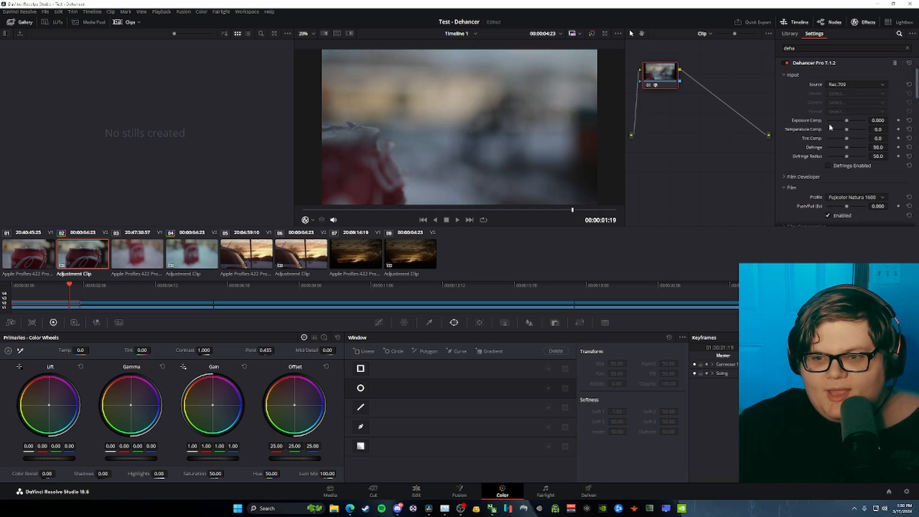
pyautogui.moveTo(846, 120)
pyautogui.mouseDown()
pyautogui.moveTo(837, 121)
pyautogui.moveTo(846, 123)
pyautogui.mouseUp()
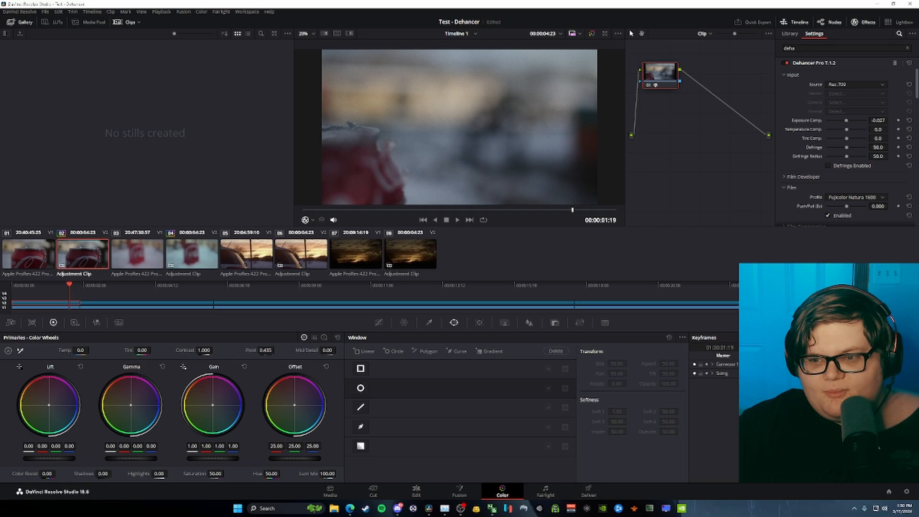
# - Return to the start of the timeline and set the Dehancer print profile to Fujifilm 3513 Print film
pyautogui.press('Home')
pyautogui.scroll(-5, 861, 153)
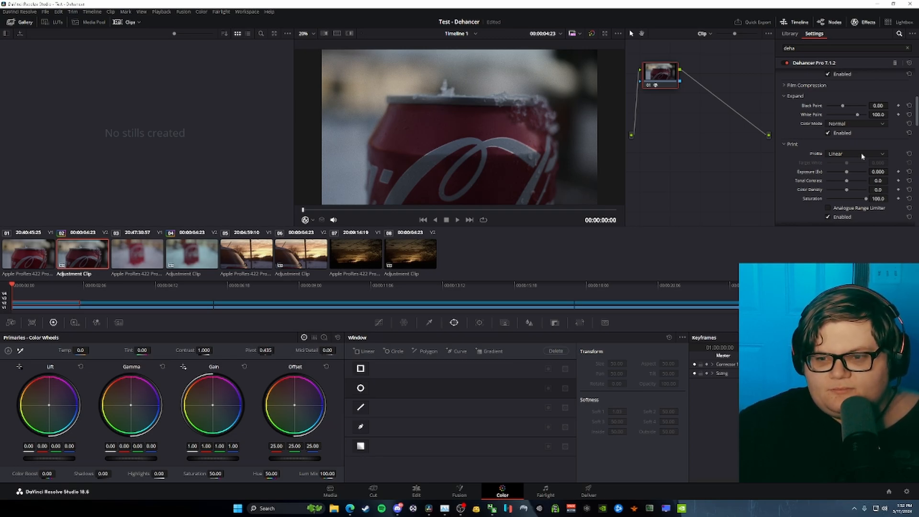
pyautogui.click(861, 153)
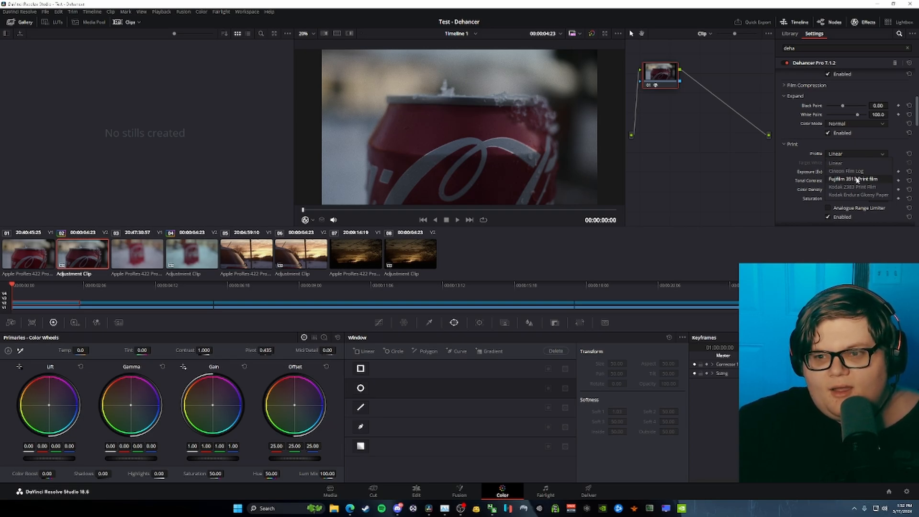
pyautogui.moveTo(917, 113); pyautogui.dragTo(917, 101)
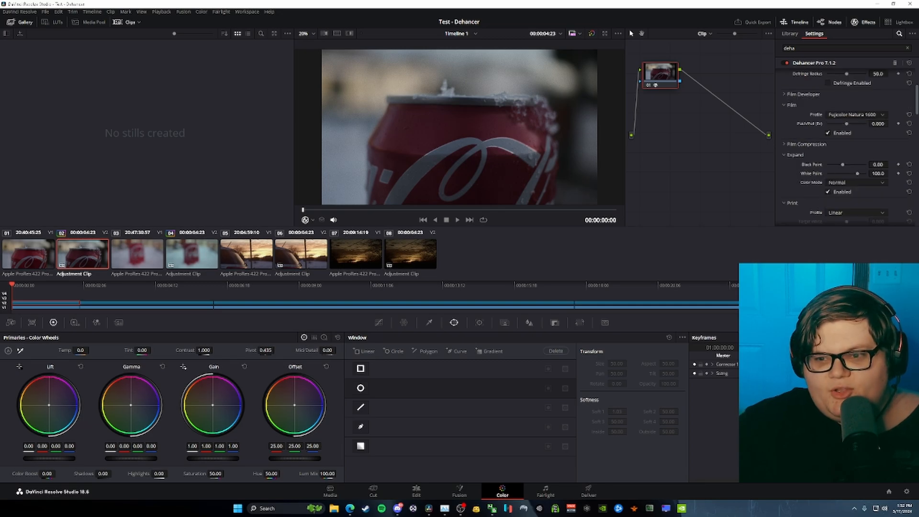
pyautogui.click(843, 115)
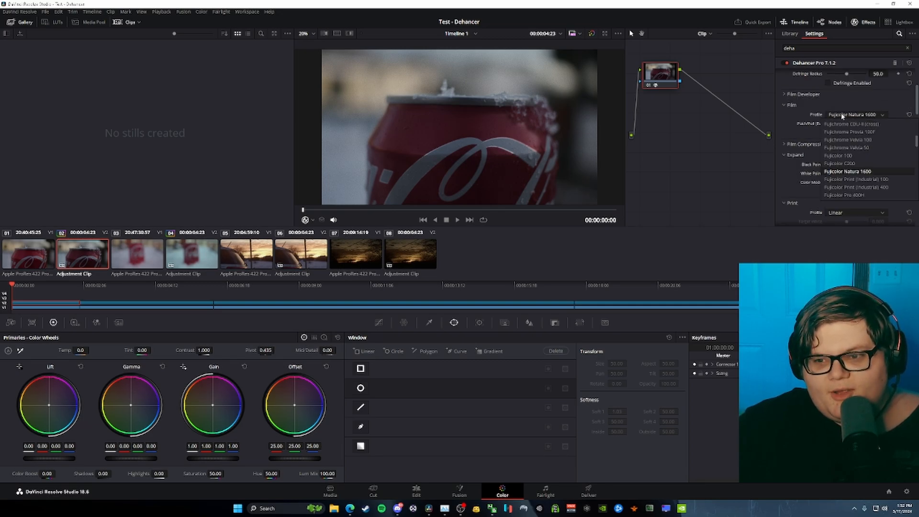
pyautogui.click(842, 116)
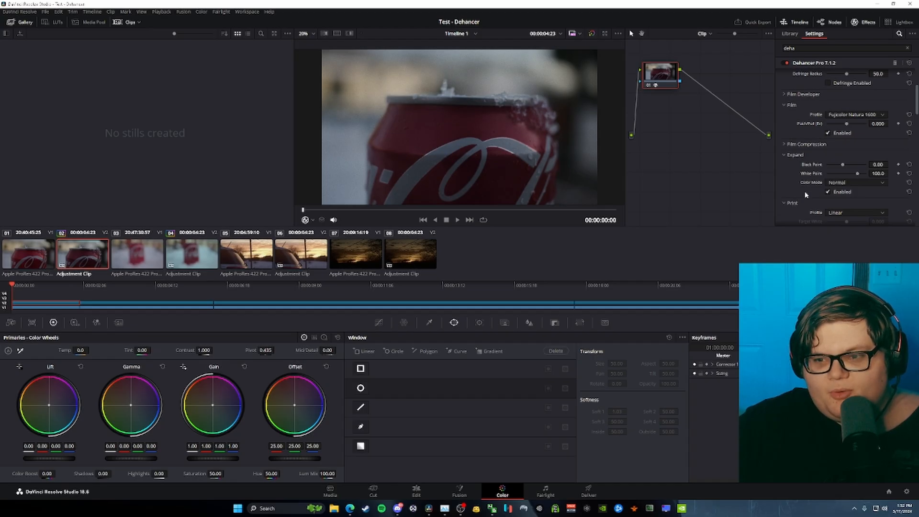
pyautogui.moveTo(917, 101); pyautogui.dragTo(917, 108)
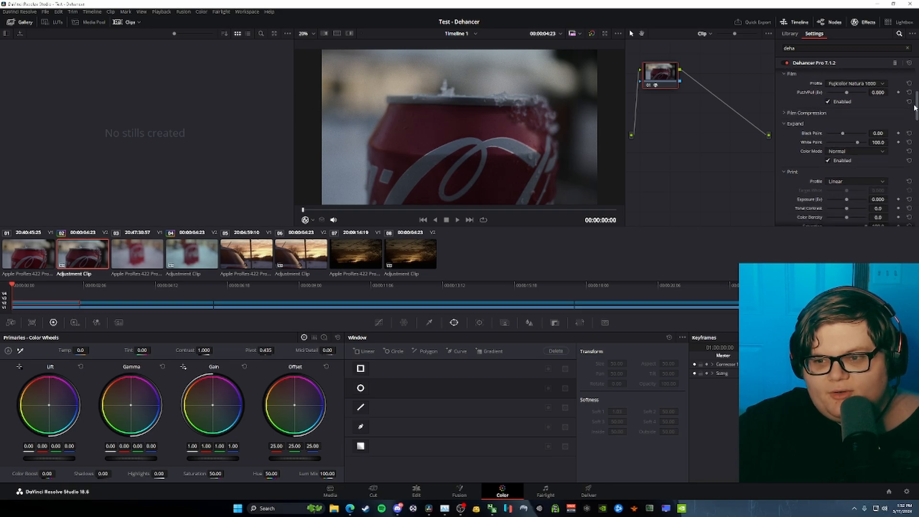
pyautogui.click(853, 152)
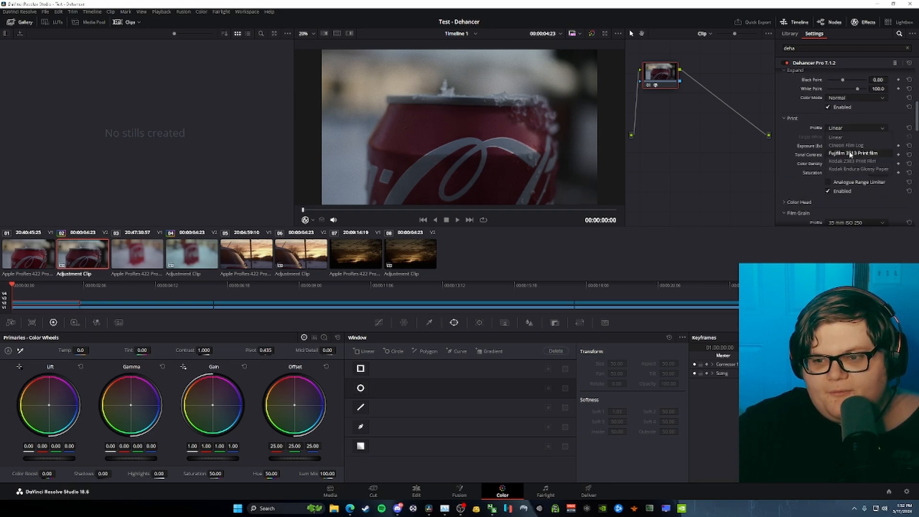
pyautogui.click(851, 154)
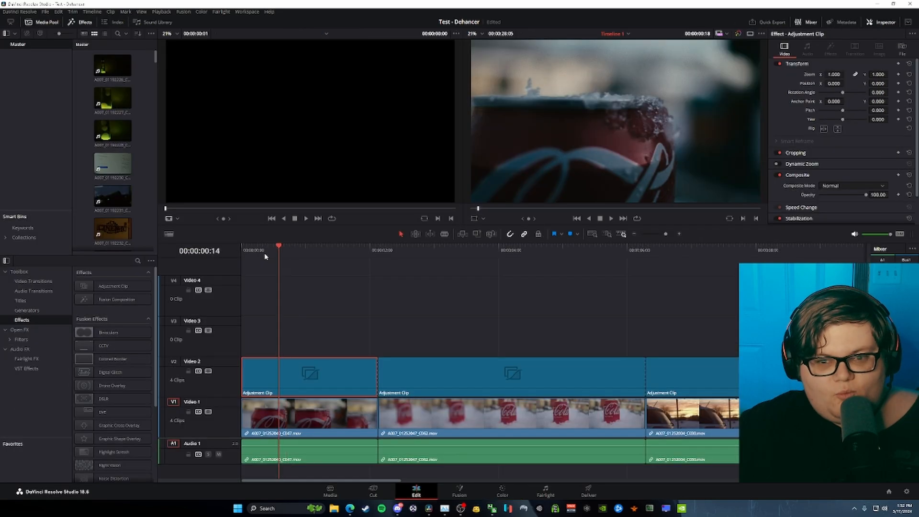
# - Return to the Color page and set the blue channel of the adjustment clip's gain to 1.10
pyautogui.moveTo(264, 255); pyautogui.dragTo(239, 264)
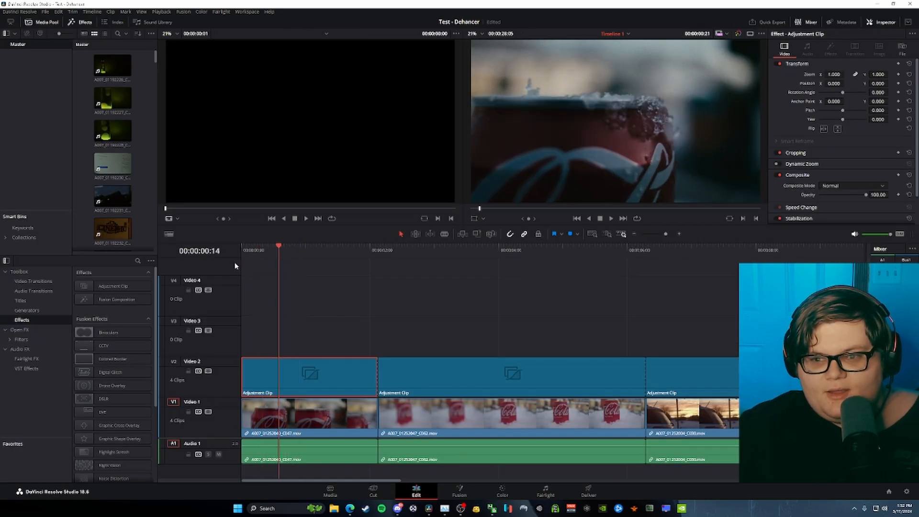
pyautogui.click(501, 491)
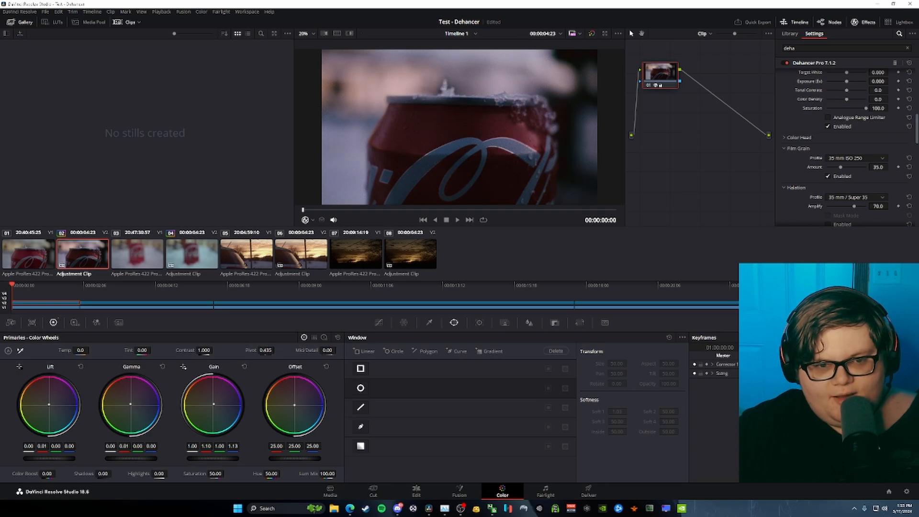
pyautogui.moveTo(233, 447); pyautogui.dragTo(230, 446)
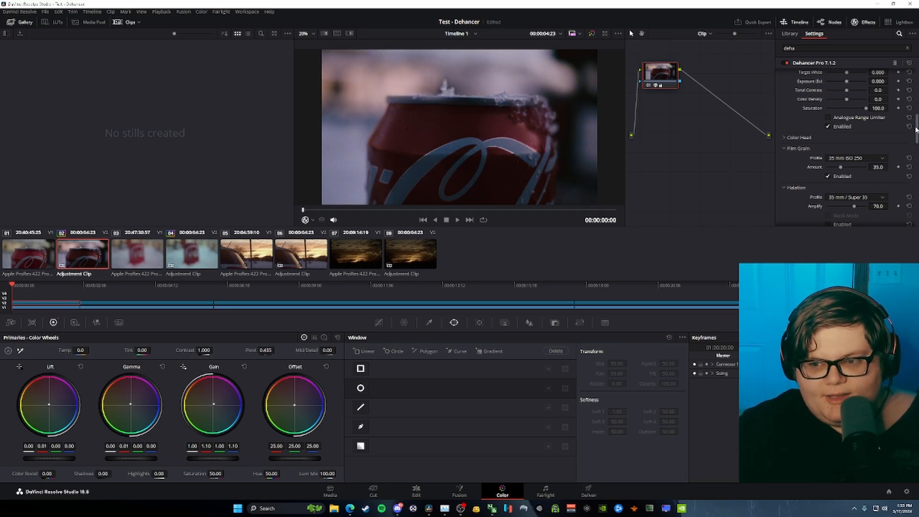
# - Set the film Push/Pull value in Dehancer to about 0.568 EV
pyautogui.scroll(10, 839, 163)
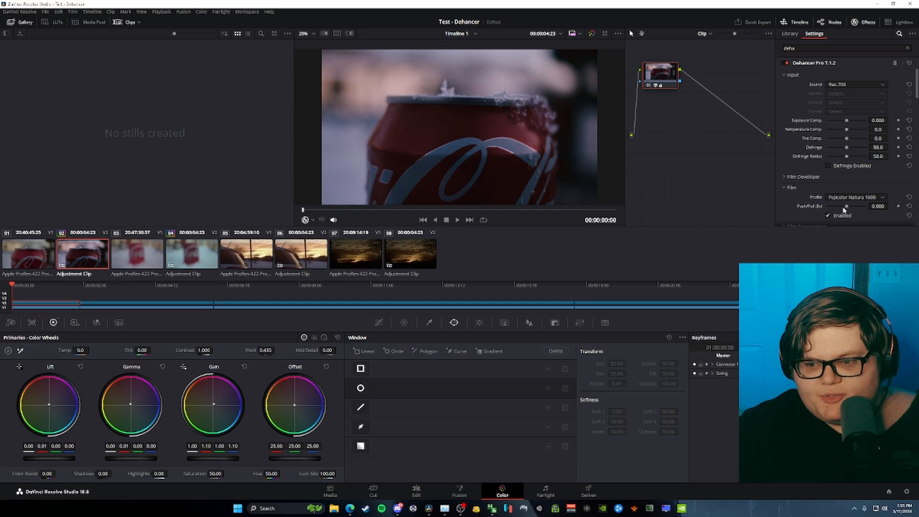
pyautogui.moveTo(846, 207); pyautogui.dragTo(853, 206)
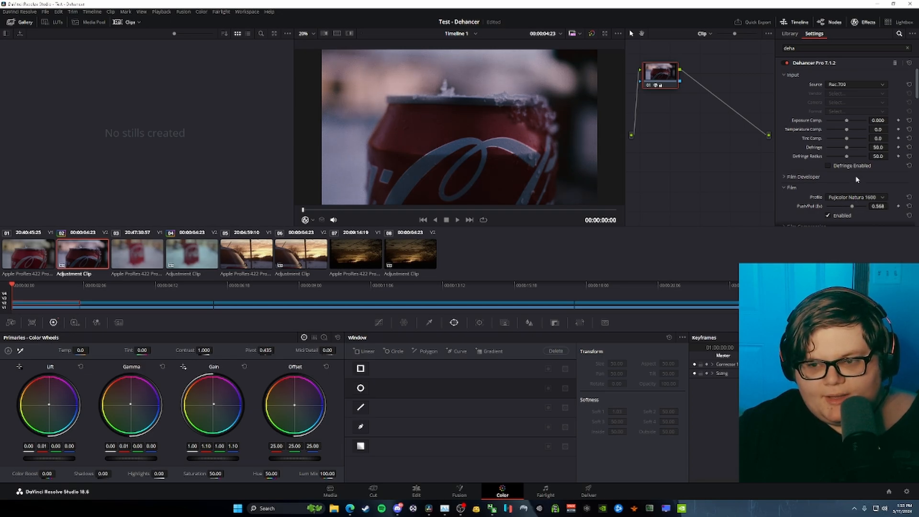
# - Adjust the Dehancer Expand values to a black point of 4.30 and a white point of 98.5
pyautogui.moveTo(915, 94); pyautogui.dragTo(916, 112)
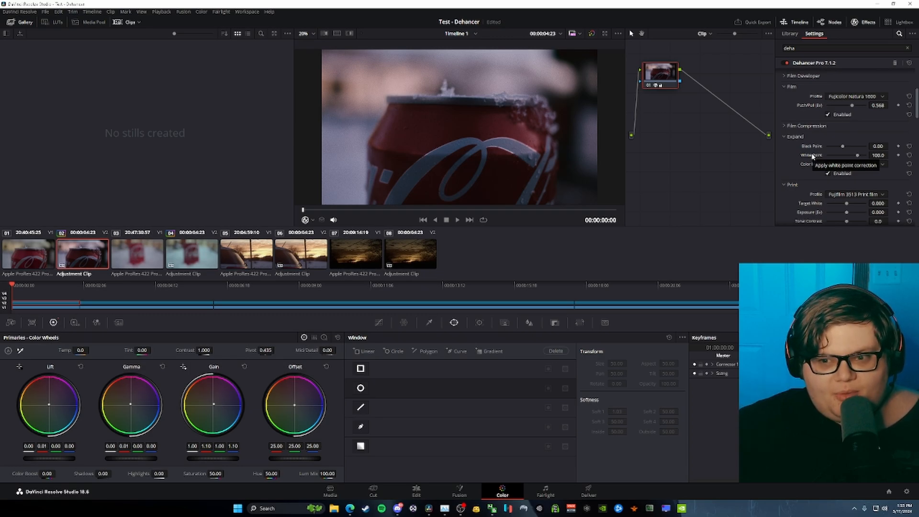
pyautogui.moveTo(842, 149); pyautogui.dragTo(846, 153)
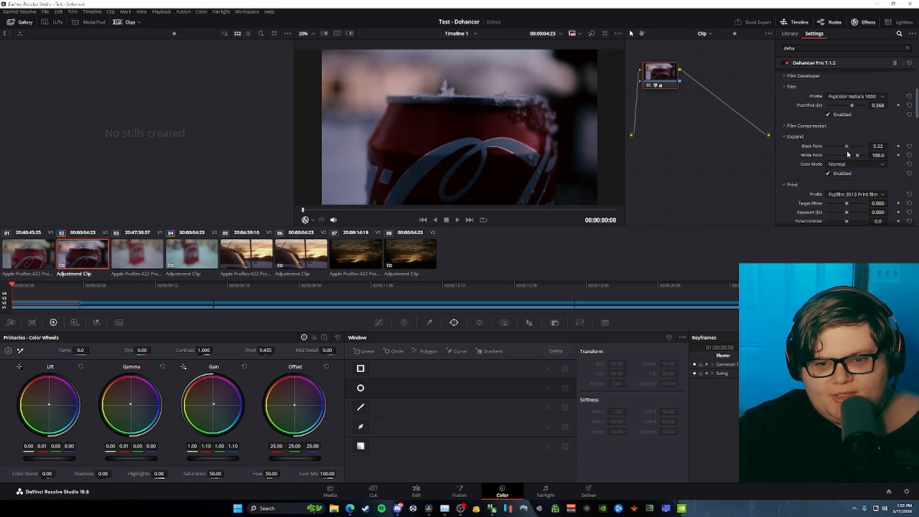
pyautogui.moveTo(850, 153); pyautogui.dragTo(846, 155)
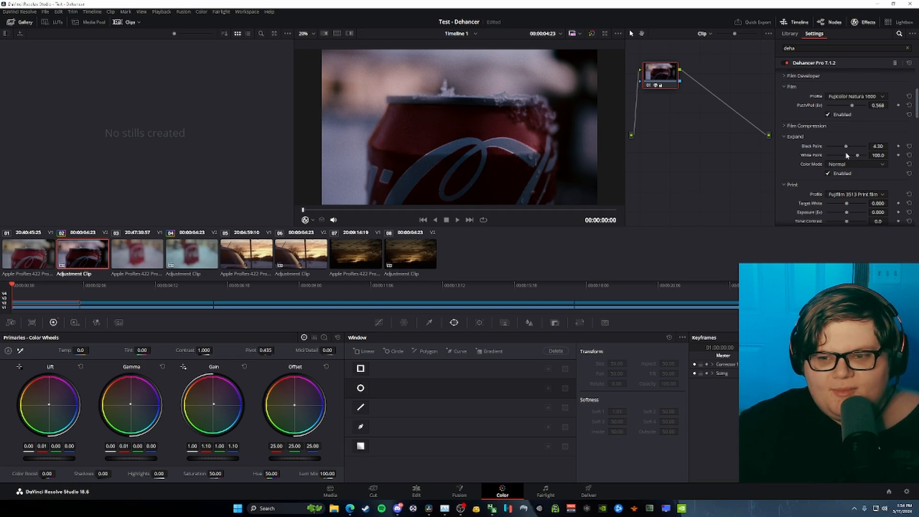
pyautogui.moveTo(857, 155); pyautogui.dragTo(857, 163)
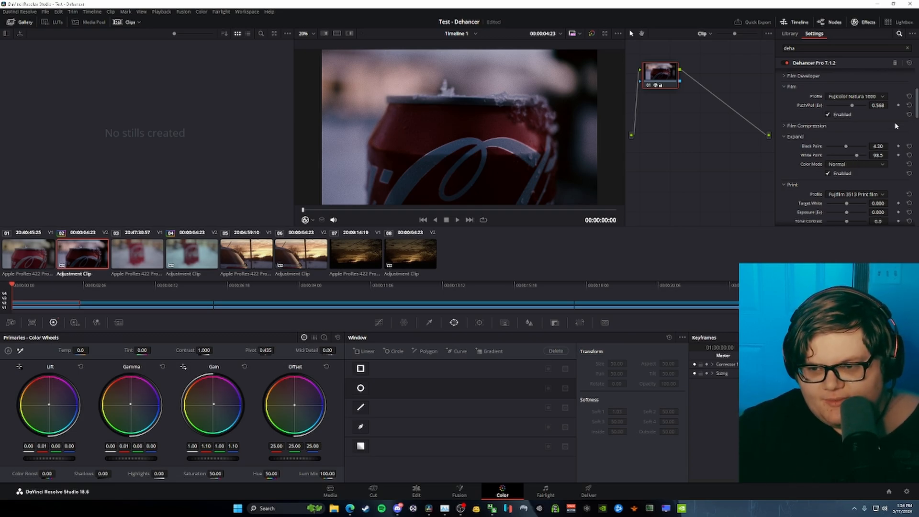
# - Preview the graded soda can clip full screen, rewind it to its start, and check it full screen again
pyautogui.scroll(-1, 918, 113)
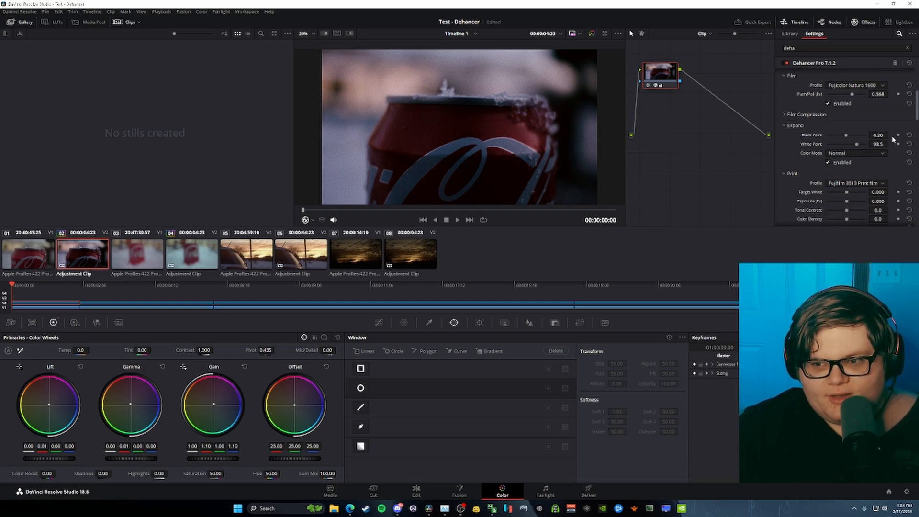
pyautogui.scroll(-1, 918, 118)
pyautogui.moveTo(918, 118); pyautogui.dragTo(918, 118)
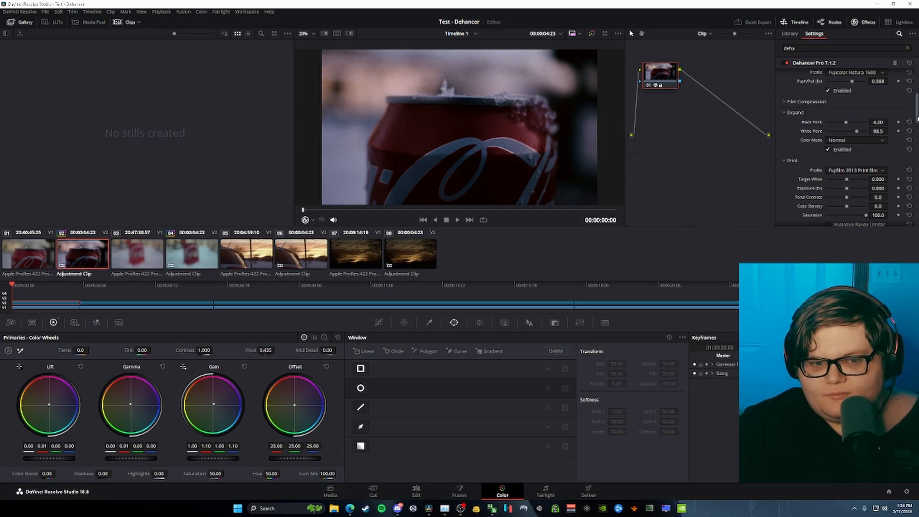
pyautogui.hotkey('ctrl', 'f')
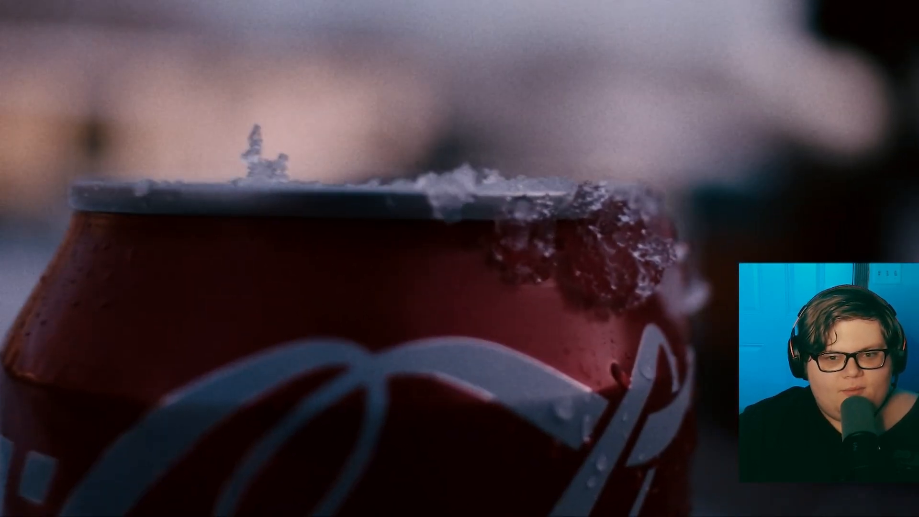
pyautogui.hotkey('ctrl', 'f')
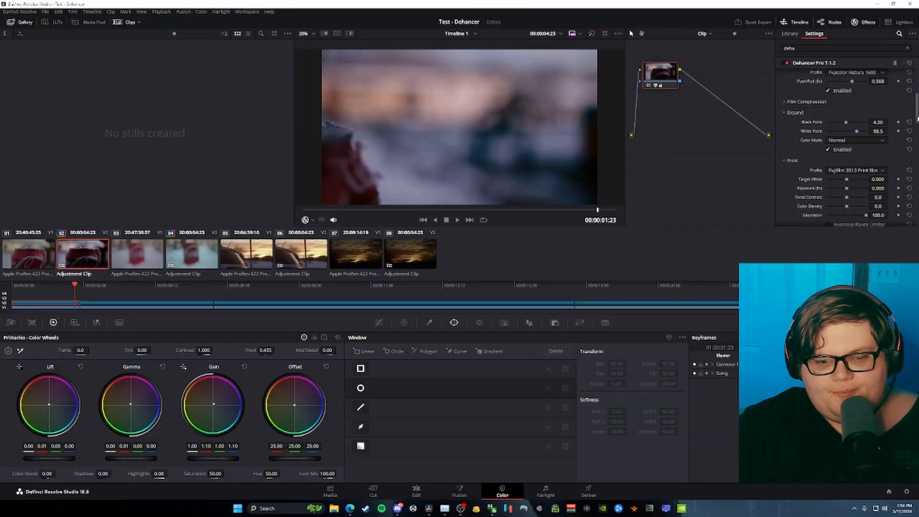
pyautogui.moveTo(382, 211); pyautogui.dragTo(283, 209)
pyautogui.hotkey('ctrl', 'f')
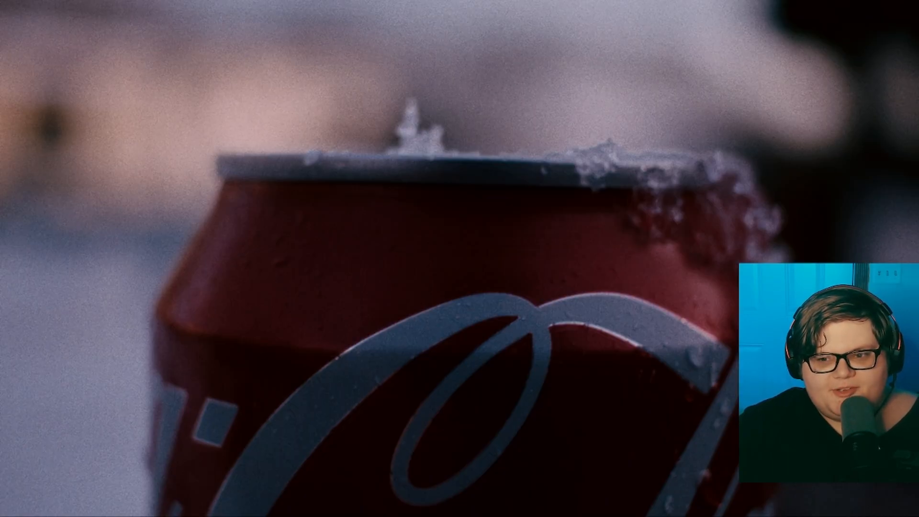
pyautogui.hotkey('ctrl', 'f')
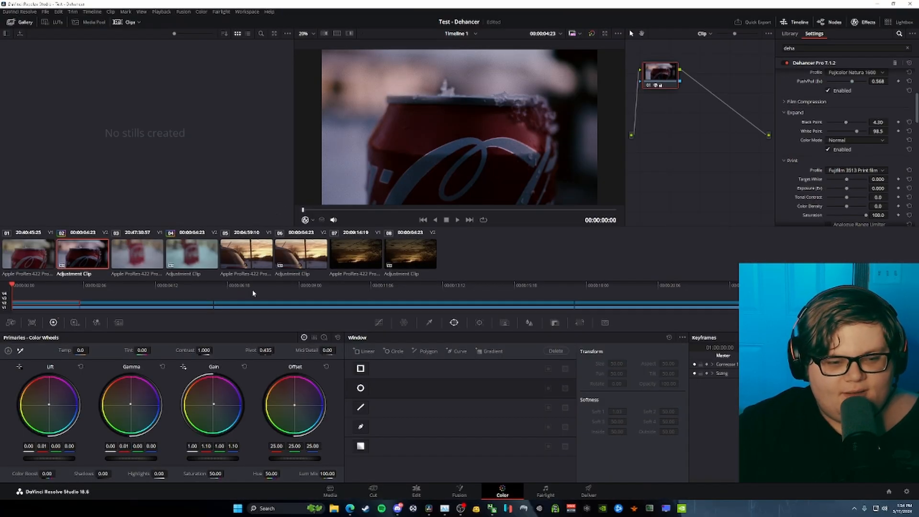
# - Apply a teal-toned film-look LUT to the adjustment clip's node and play the result full screen
pyautogui.rightClick(671, 78)
pyautogui.moveTo(684, 172)
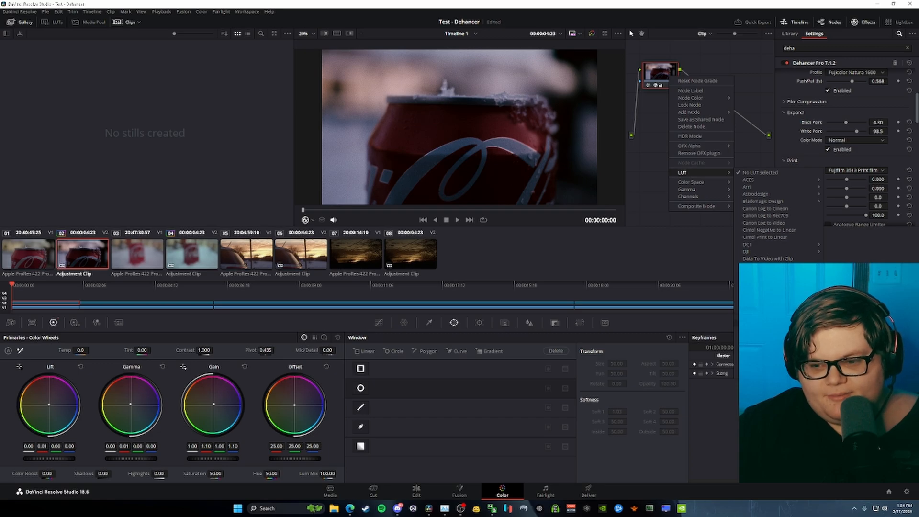
pyautogui.moveTo(846, 345)
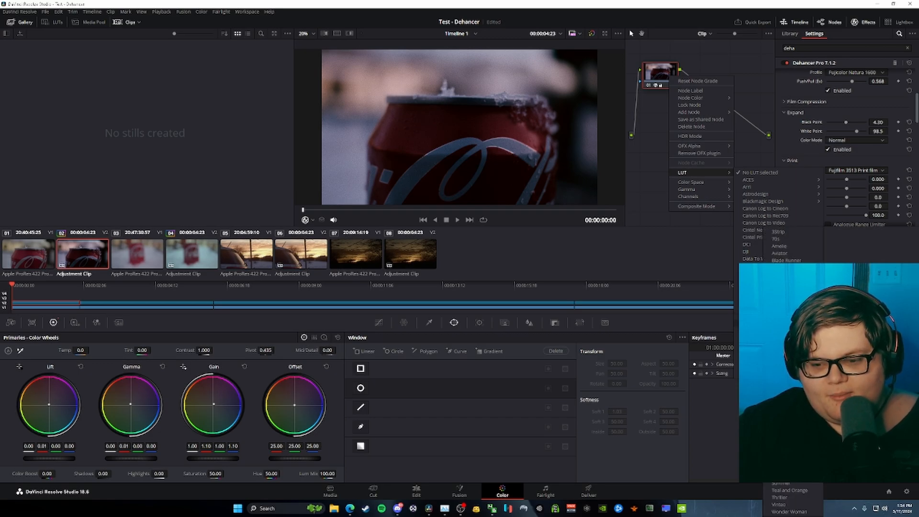
pyautogui.click(791, 383)
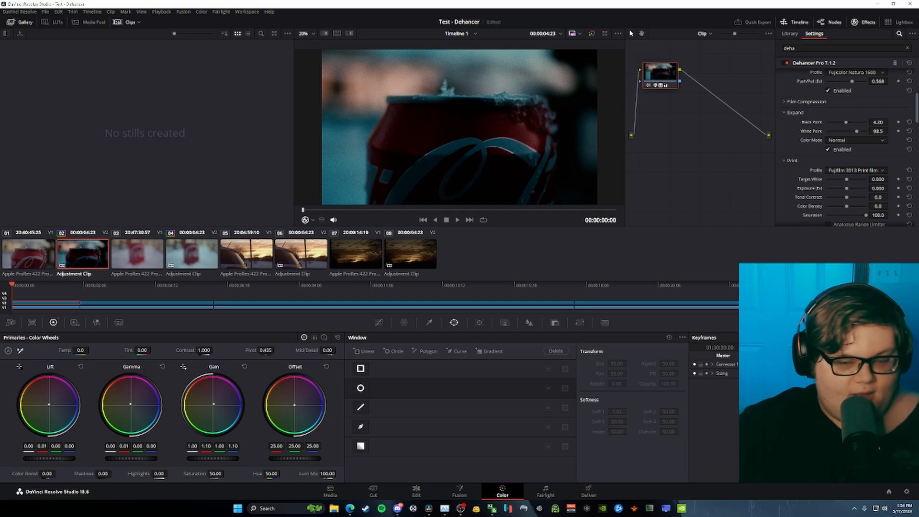
pyautogui.hotkey('ctrl', 'f')
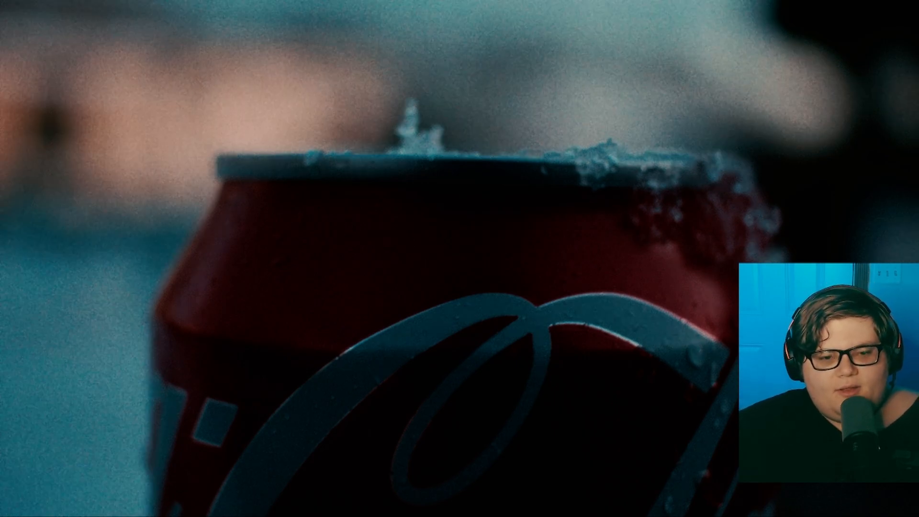
pyautogui.press('space')
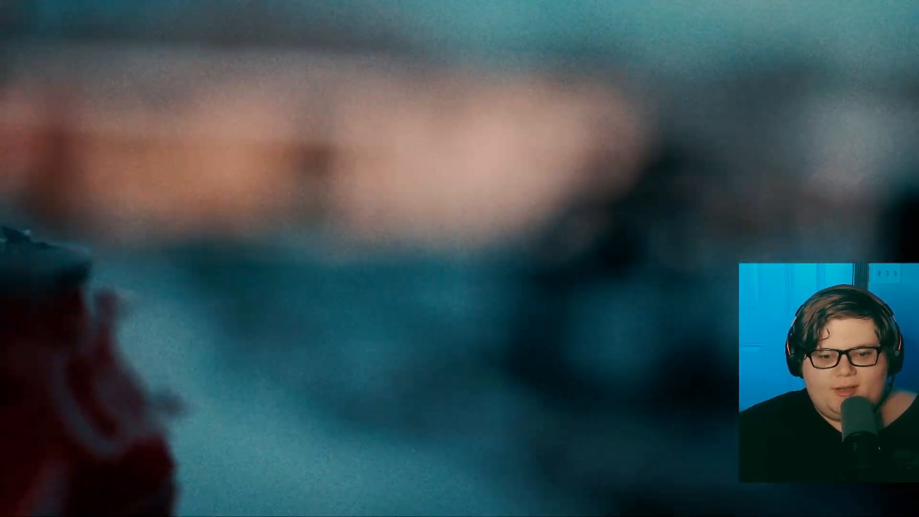
# - Play the LUT-graded soda can clip full screen several times, returning to its start between viewings
pyautogui.press('space')
pyautogui.press('Escape')
pyautogui.hotkey('ctrl', 'f')
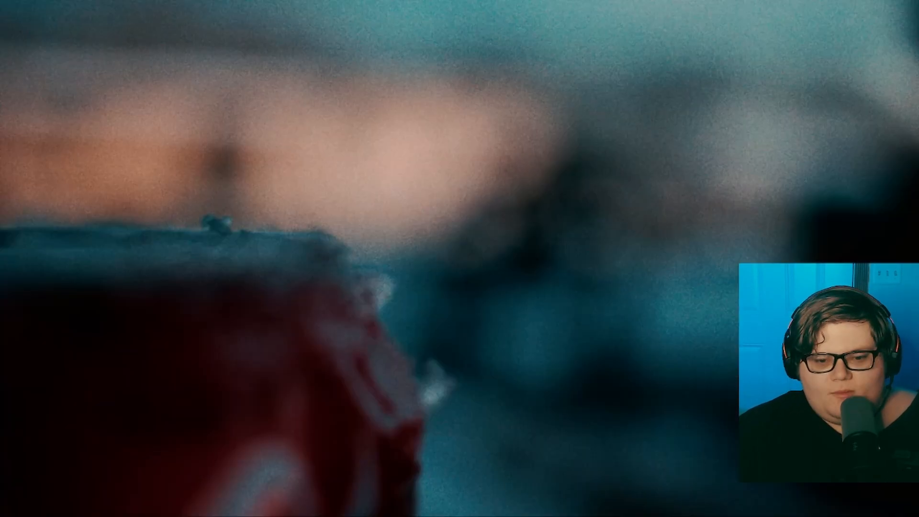
pyautogui.press('space')
pyautogui.press('Escape')
pyautogui.moveTo(330, 210); pyautogui.dragTo(292, 215)
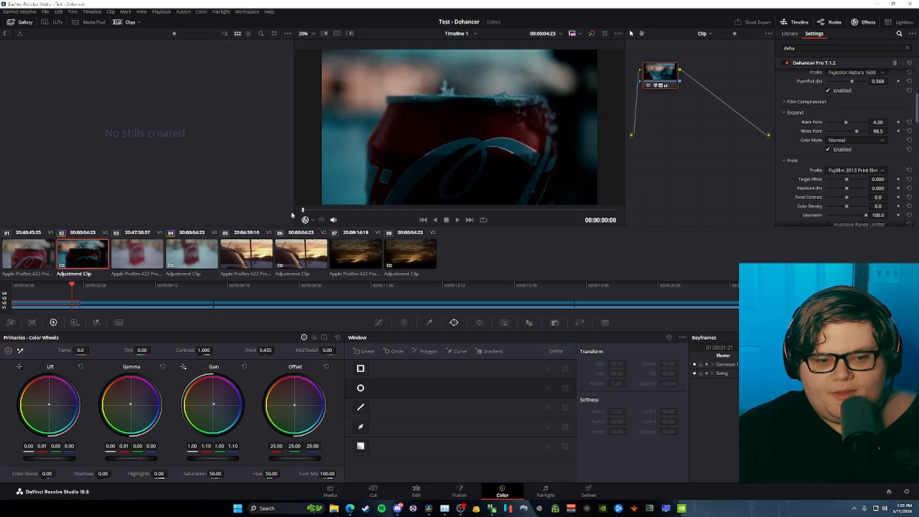
pyautogui.hotkey('ctrl', 'f')
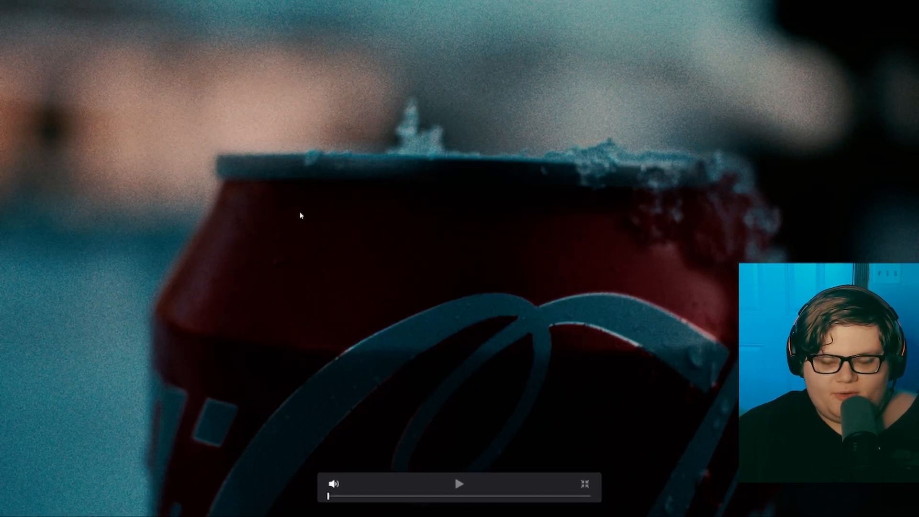
pyautogui.press('space')
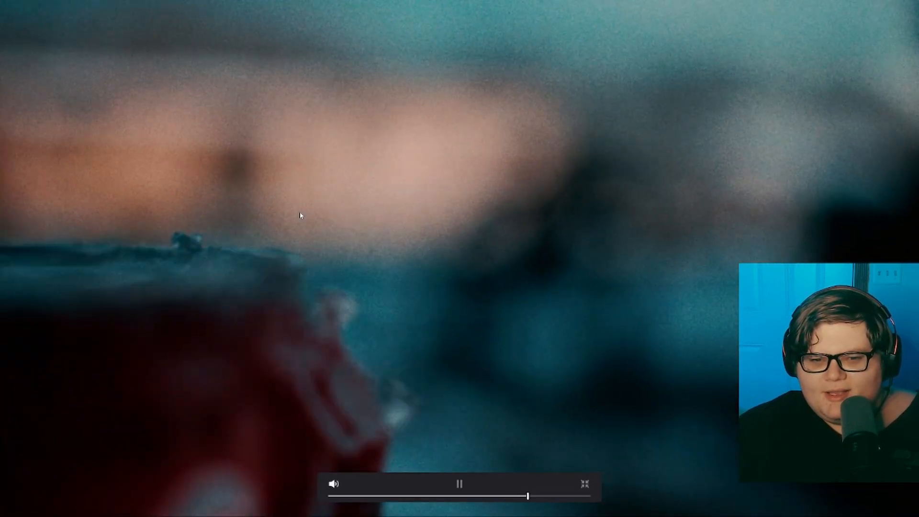
pyautogui.press('Escape')
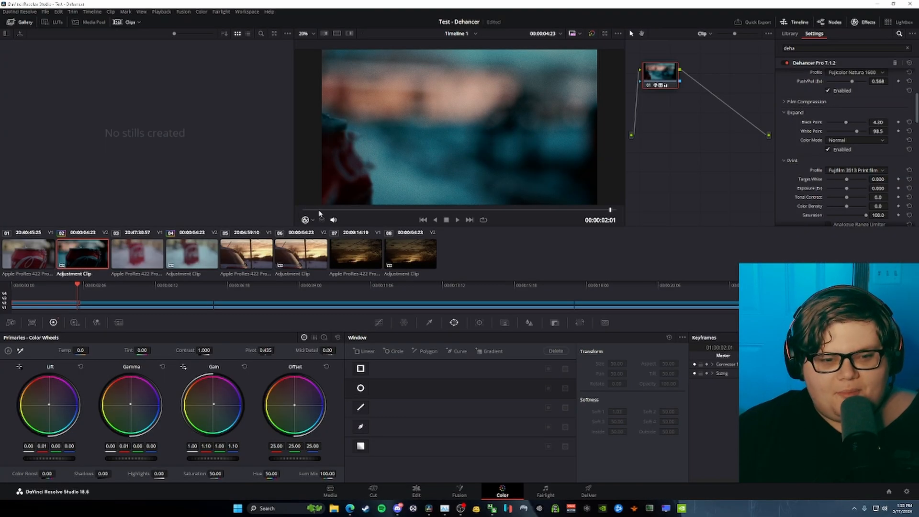
pyautogui.press('Home')
pyautogui.hotkey('ctrl', 'f')
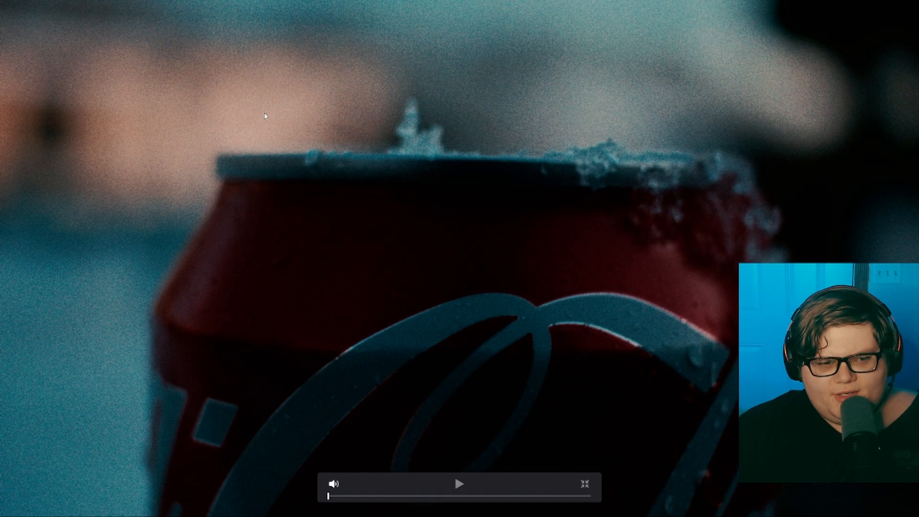
pyautogui.hotkey('ctrl', 'f')
pyautogui.hotkey('ctrl', 'f')
pyautogui.press('space')
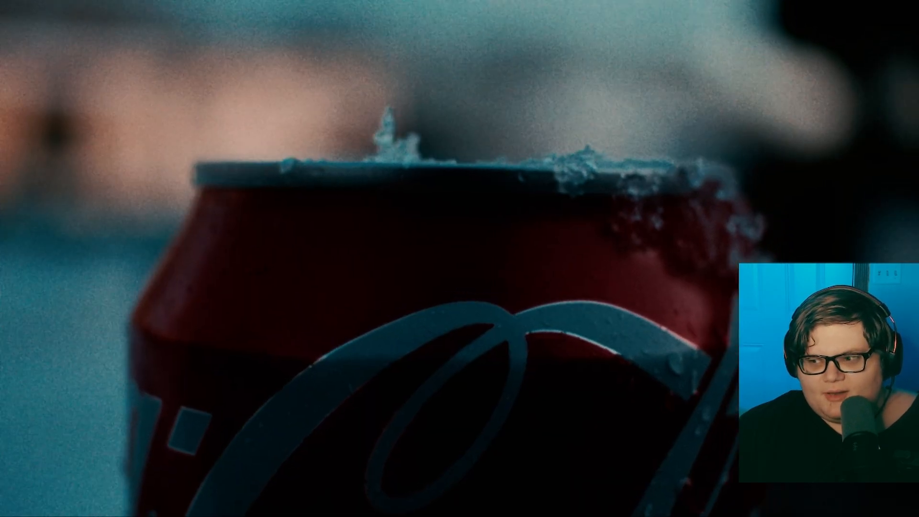
pyautogui.hotkey('ctrl', 'f')
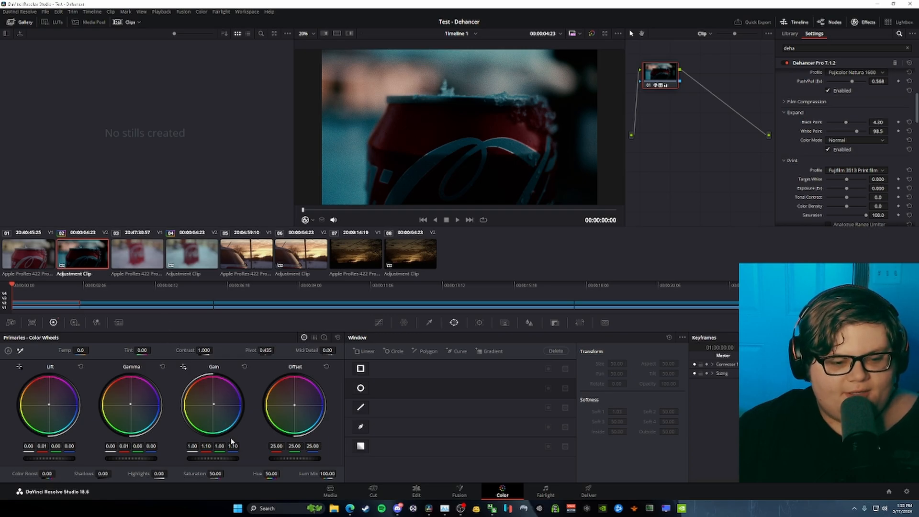
# - Set the soda can grade's Gain wheel to about 1.03 red, 1.00 green and 1.01 blue, and return to the adjustment clip's start
pyautogui.moveTo(213, 404); pyautogui.dragTo(215, 406)
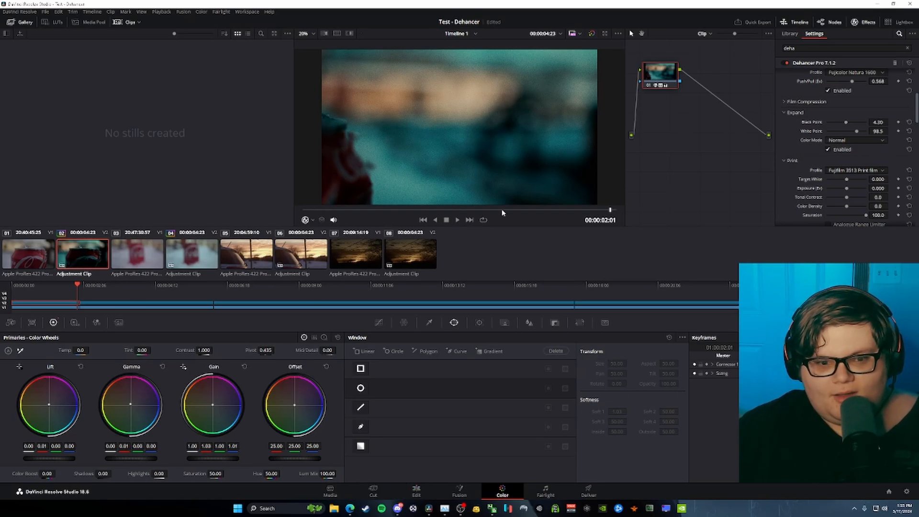
pyautogui.click(99, 255)
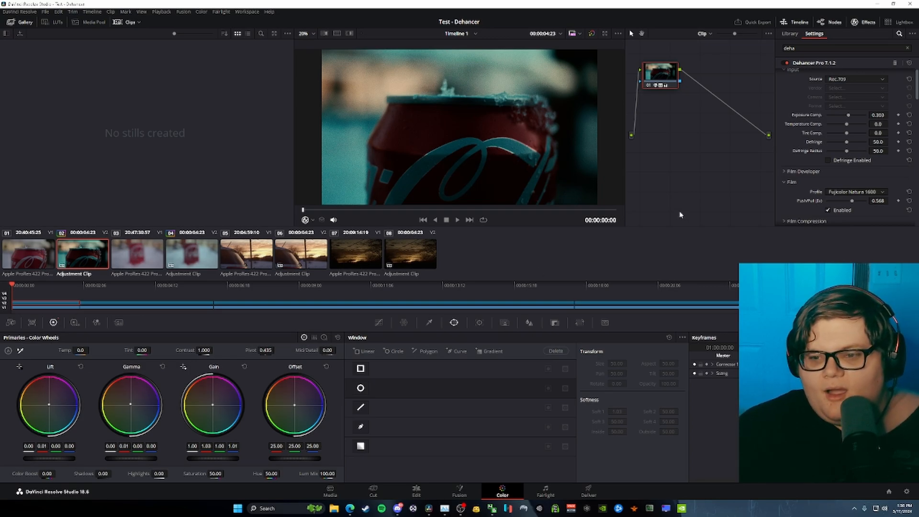
# - Set the Dehancer film grain profile to 16 mm ISO 250 and play the soda can clip full screen to inspect the grain
pyautogui.moveTo(917, 97); pyautogui.dragTo(913, 143)
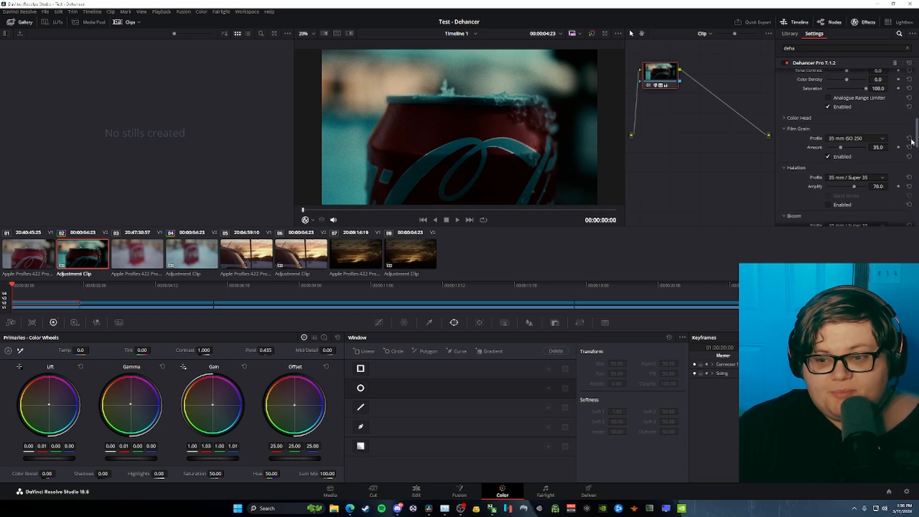
pyautogui.click(880, 139)
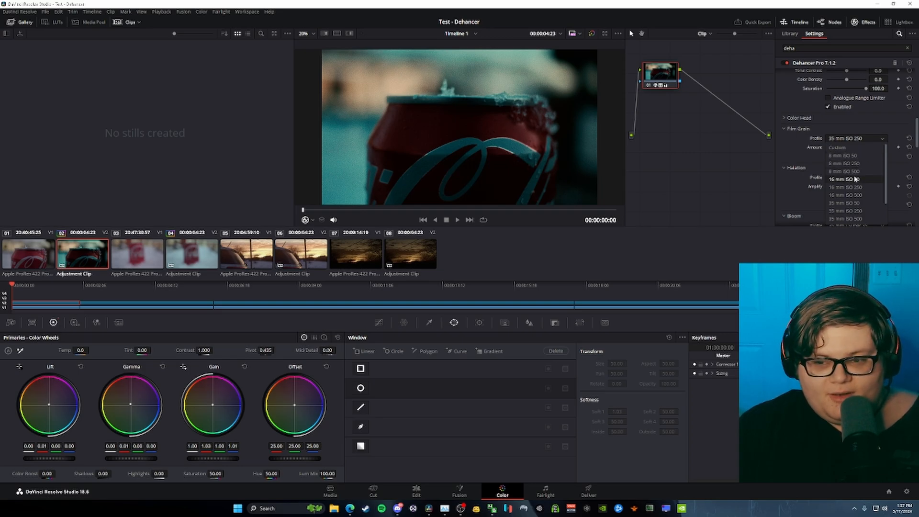
pyautogui.click(853, 187)
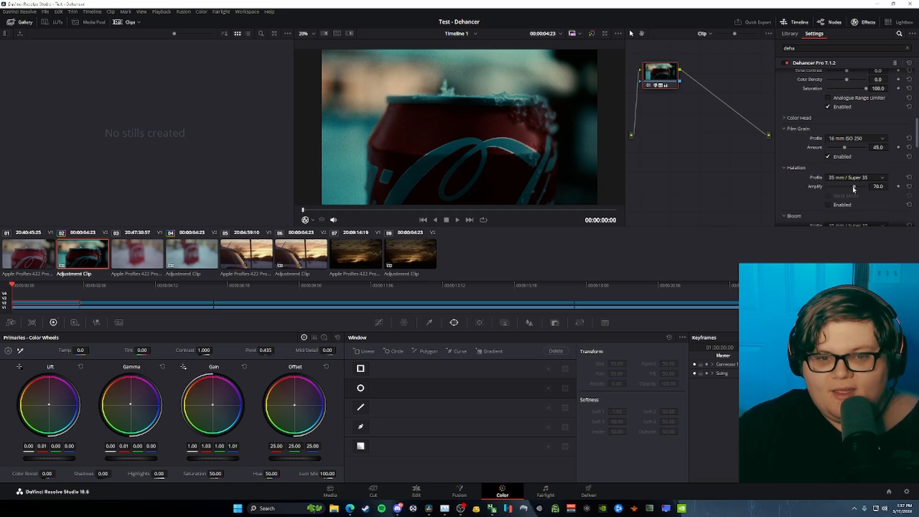
pyautogui.hotkey('ctrl', 'f')
pyautogui.press('space')
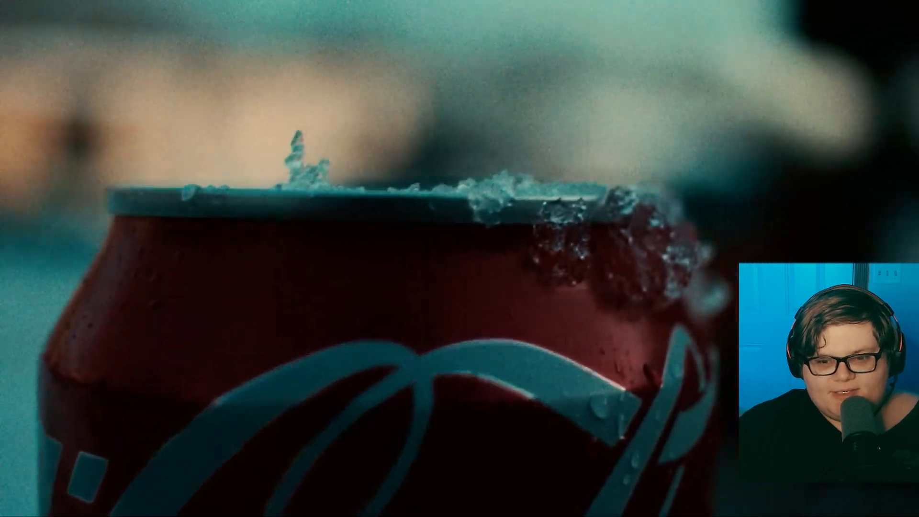
pyautogui.press('space')
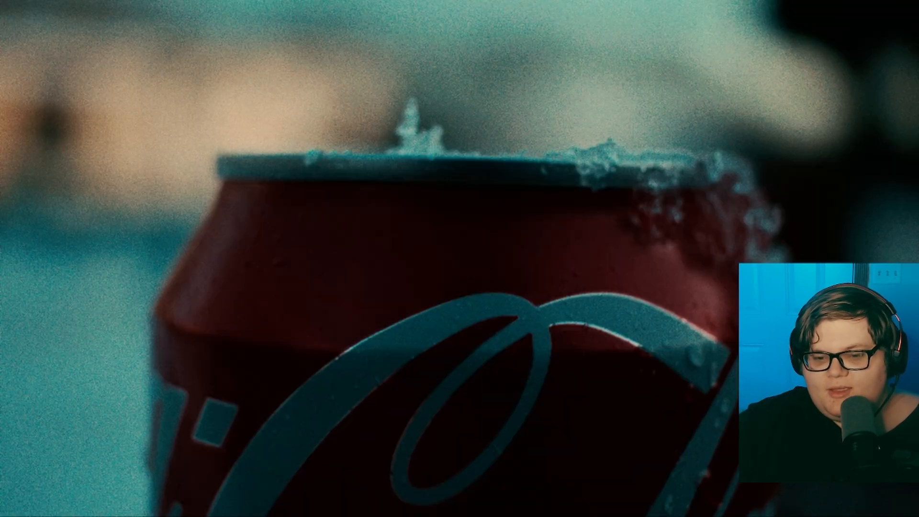
pyautogui.moveTo(498, 322)
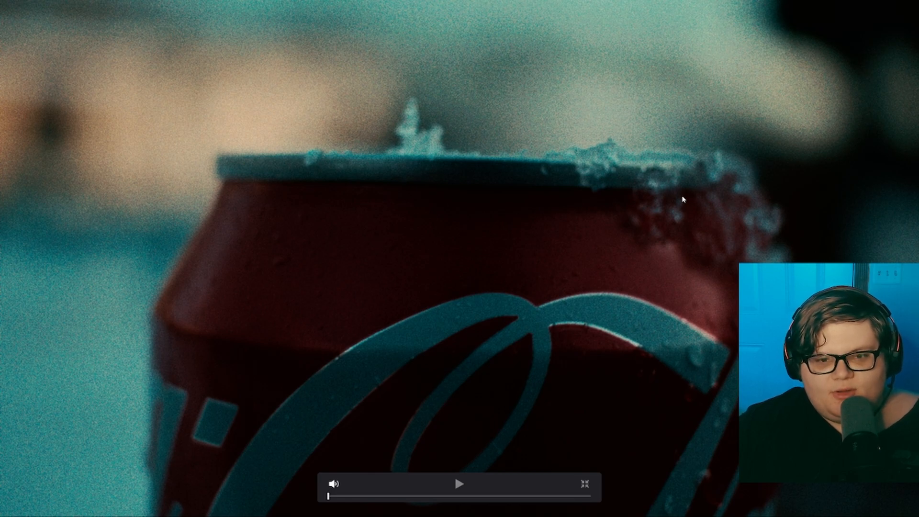
pyautogui.click(459, 485)
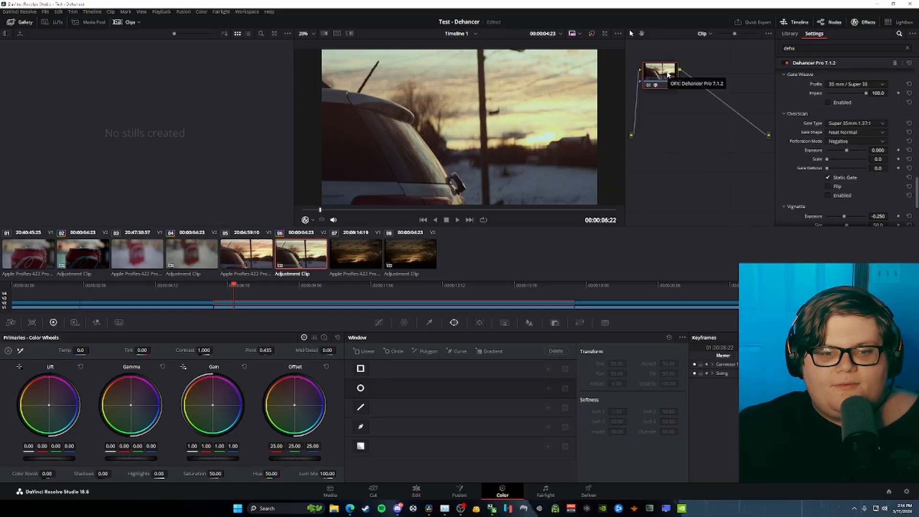
# - Try the Lomochrome 100-400 and Prokudin-Gorskiy 1906 (experimental) film profiles on the sunset car's adjustment clip, and preview the second full screen
pyautogui.scroll(-10, 814, 143)
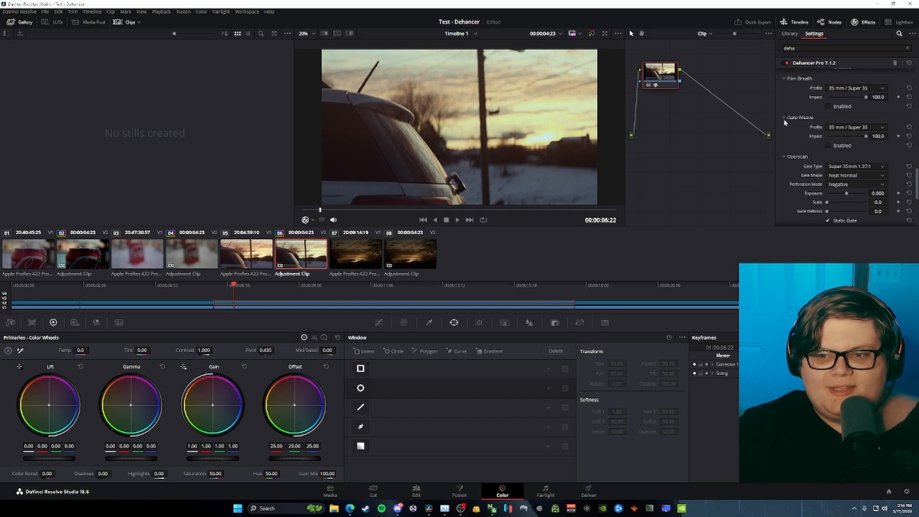
pyautogui.click(857, 175)
pyautogui.click(851, 217)
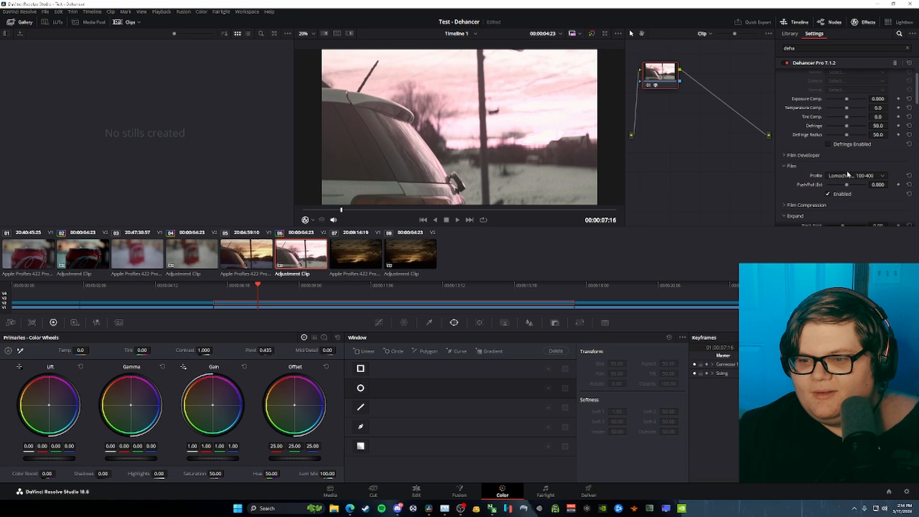
pyautogui.click(855, 176)
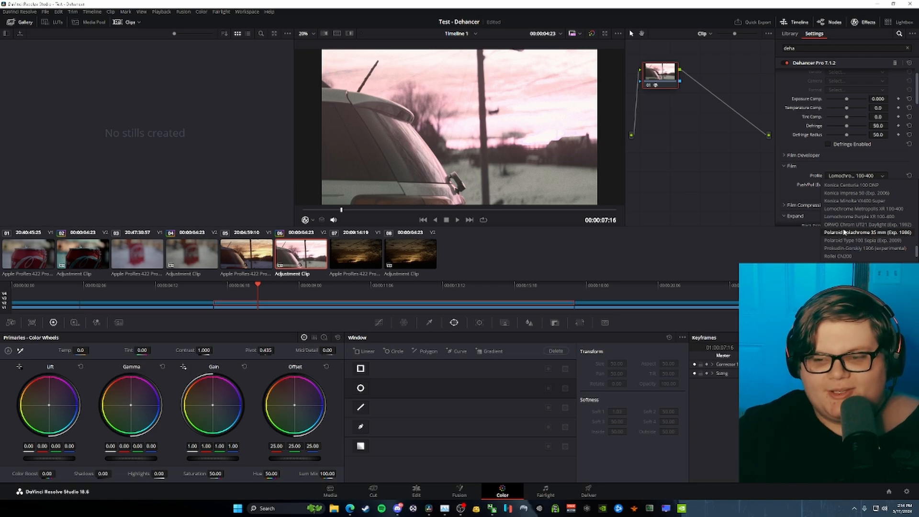
pyautogui.click(849, 248)
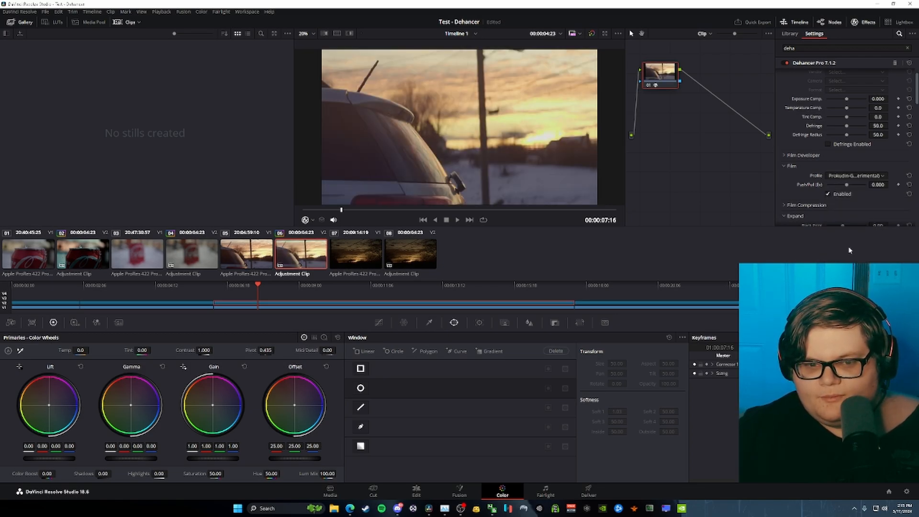
pyautogui.hotkey('ctrl', 'f')
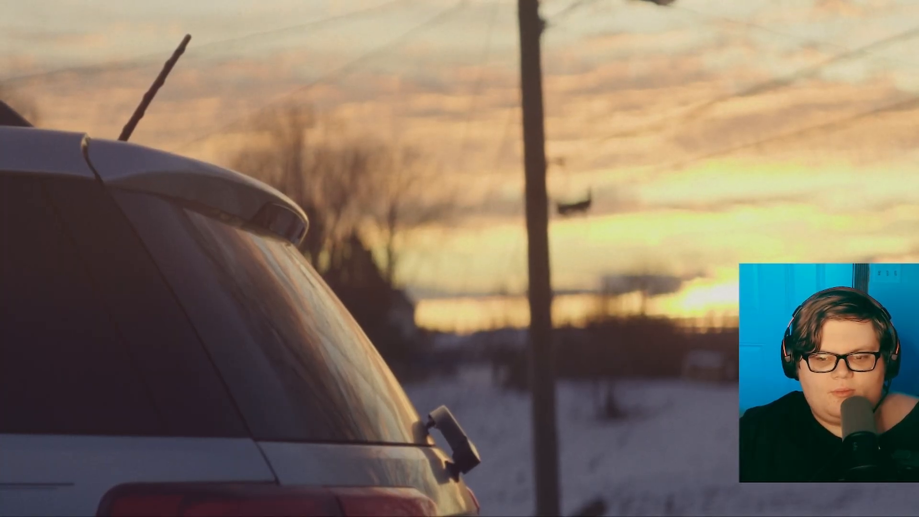
pyautogui.hotkey('ctrl', 'f')
# - Try the Kodak Supra 100 film profile on the sunset car clip and preview it full screen
pyautogui.click(857, 175)
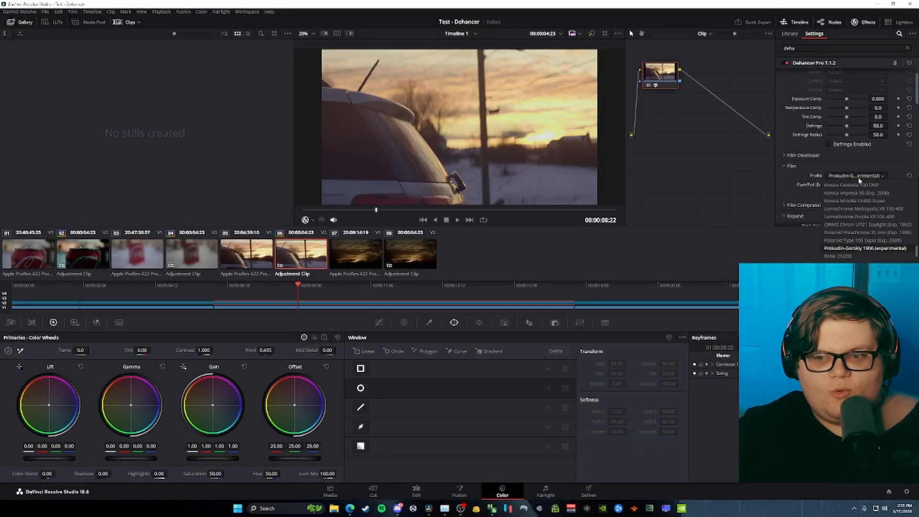
pyautogui.click(860, 180)
pyautogui.hotkey('ctrl', 'f')
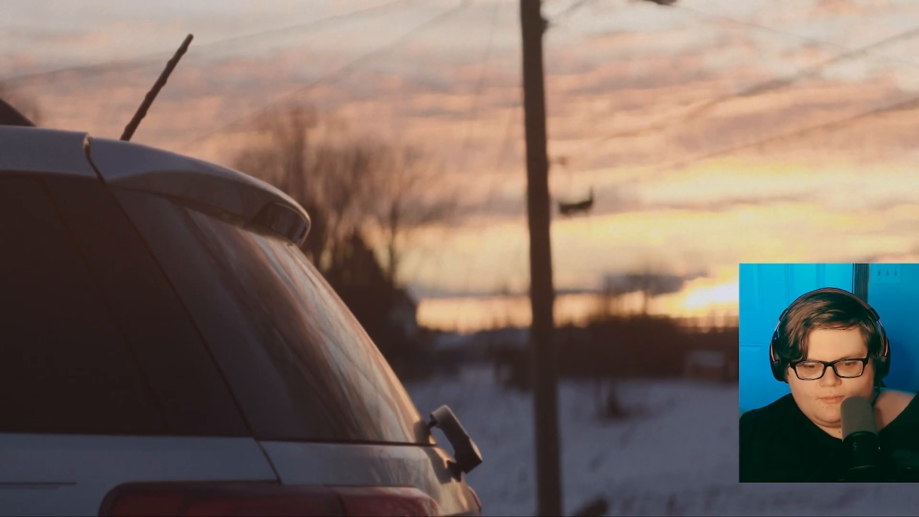
pyautogui.hotkey('ctrl', 'f')
# - Try a black-and-white film profile and Fujicolor Superia 200 on the sunset car clip
pyautogui.click(854, 176)
pyautogui.scroll(3, 853, 177)
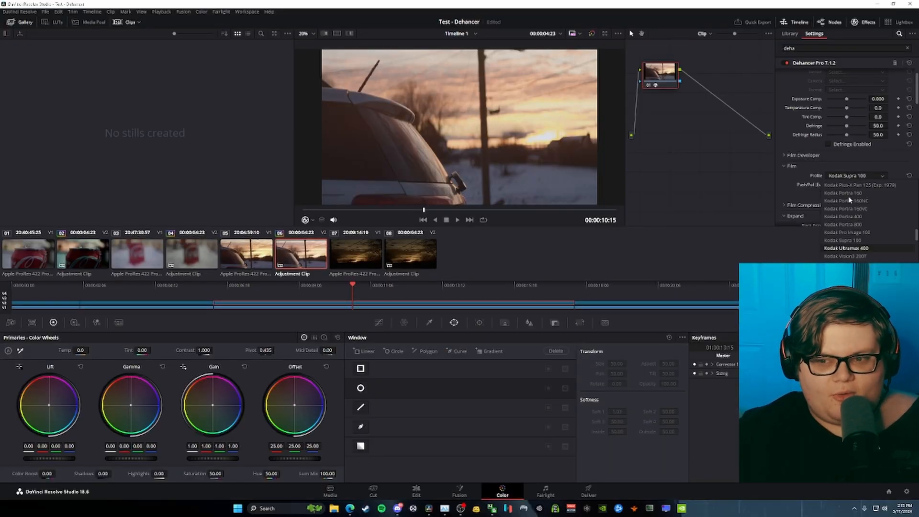
pyautogui.click(852, 205)
pyautogui.click(854, 177)
pyautogui.scroll(2, 855, 206)
pyautogui.click(852, 211)
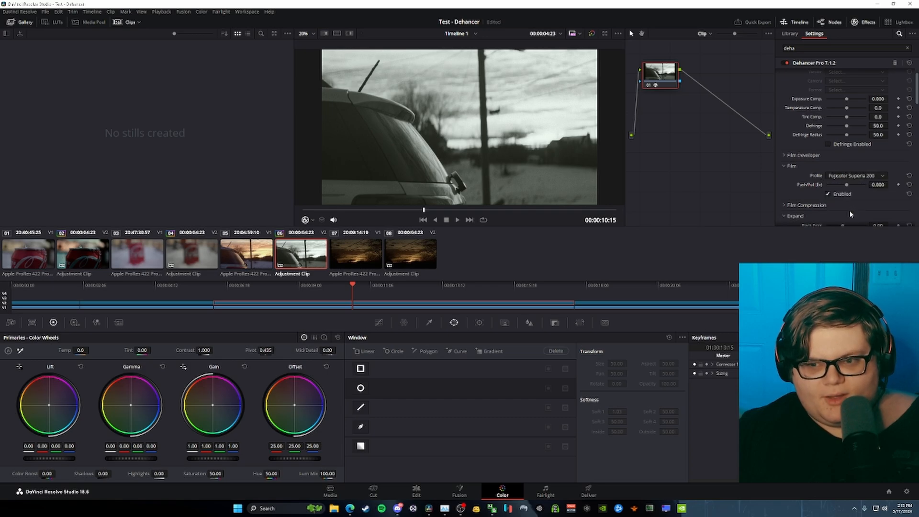
# - Try the Fujichrome CDU-II (cross), Fuji Reala 500D (Exp.2013) and Fujichrome Velvia 50 film profiles on the sunset car clip
pyautogui.click(854, 176)
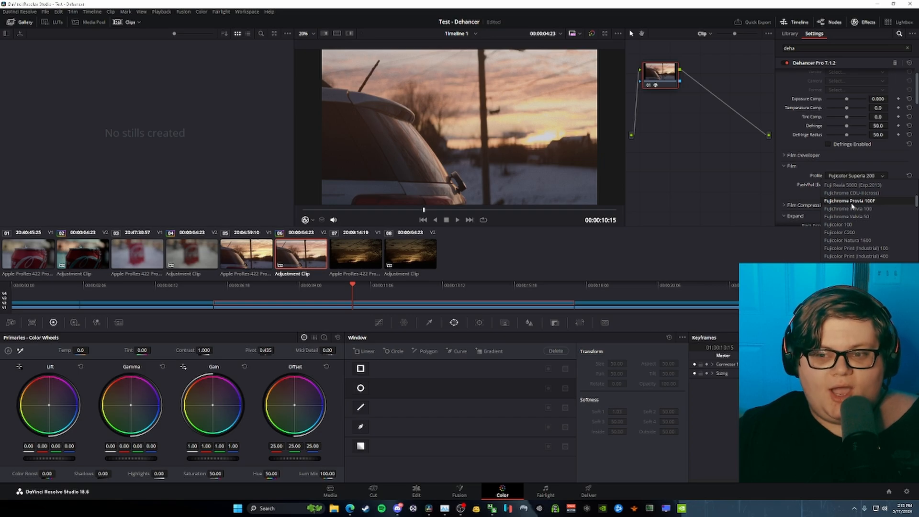
pyautogui.click(852, 193)
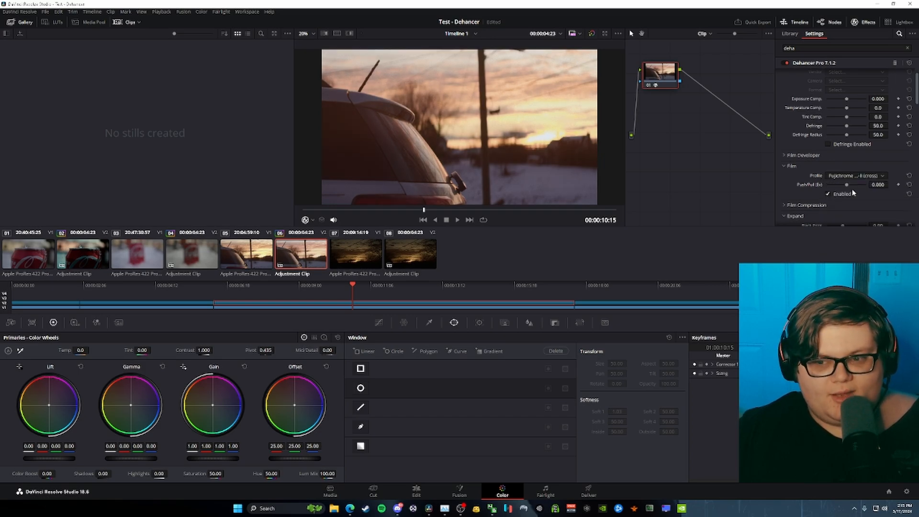
pyautogui.click(857, 177)
pyautogui.click(854, 186)
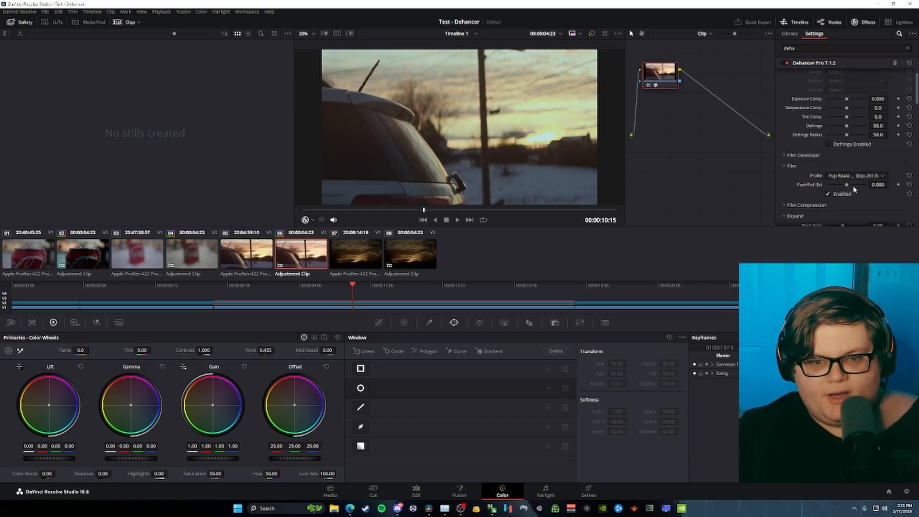
pyautogui.click(856, 177)
pyautogui.click(853, 217)
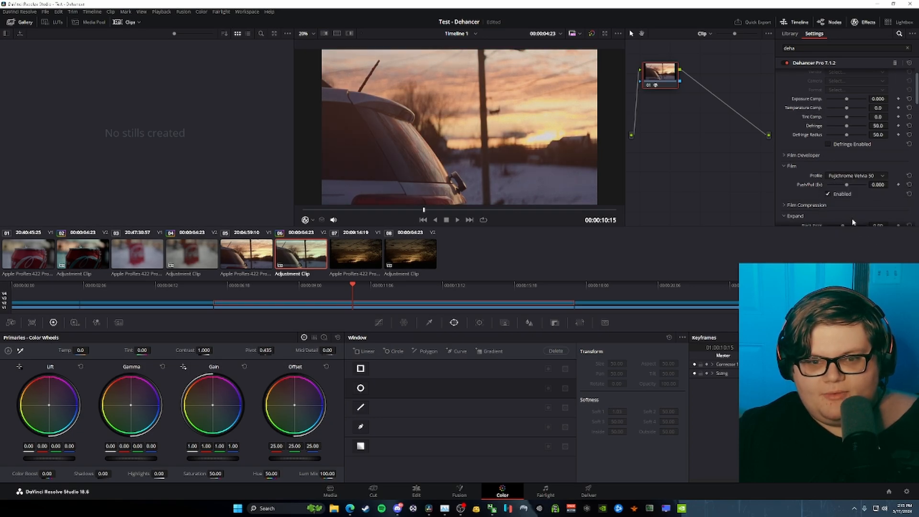
# - Set the Dehancer film profile on the sunset car clip to Kodak Aerocolor IV 125
pyautogui.click(870, 177)
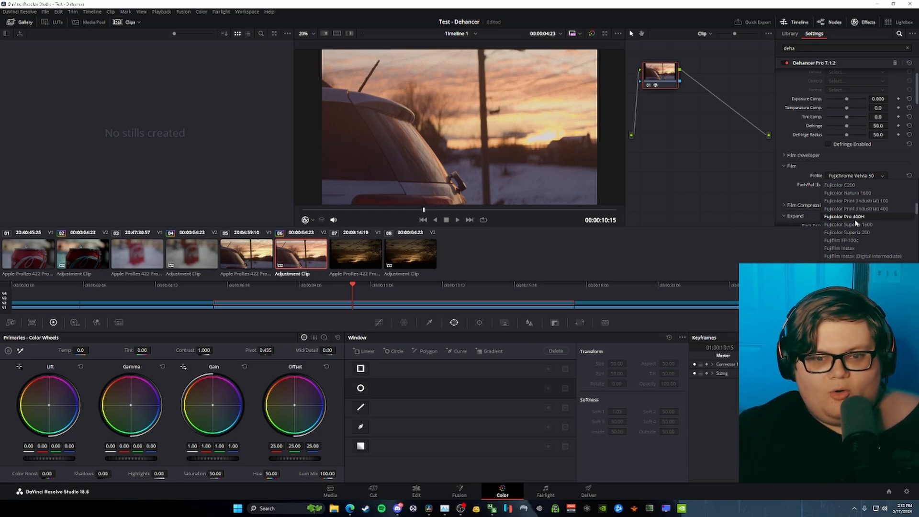
pyautogui.scroll(-1, 857, 221)
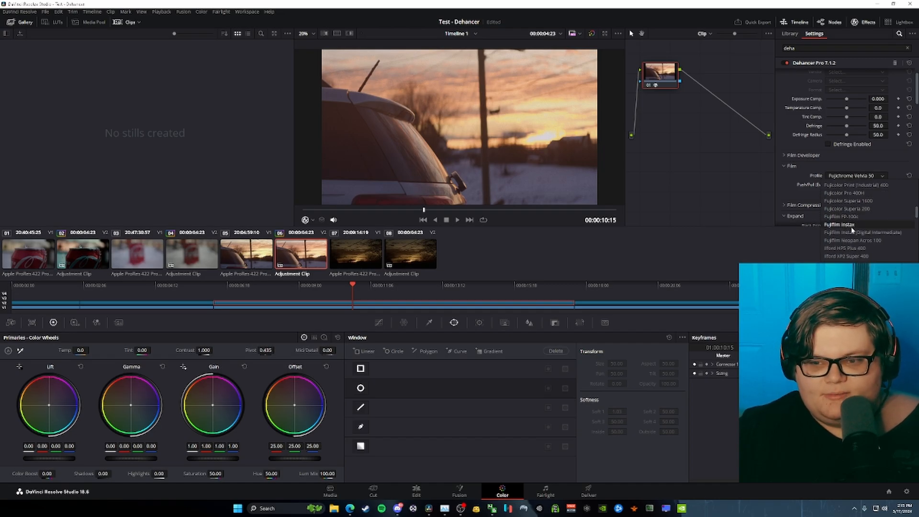
pyautogui.click(854, 225)
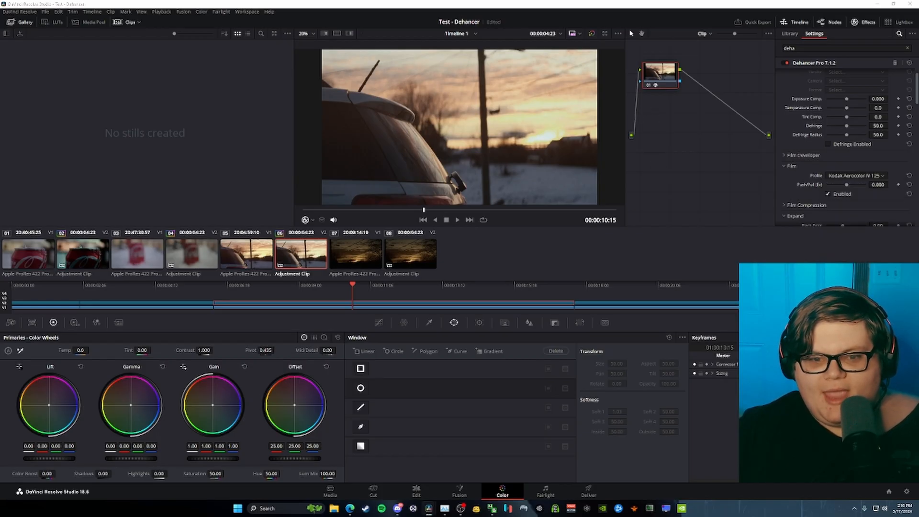
# - Preview the graded sunset car clip full screen and check it full screen again with the grade that replaces Dehancer
pyautogui.hotkey('ctrl', 'f')
pyautogui.press('space')
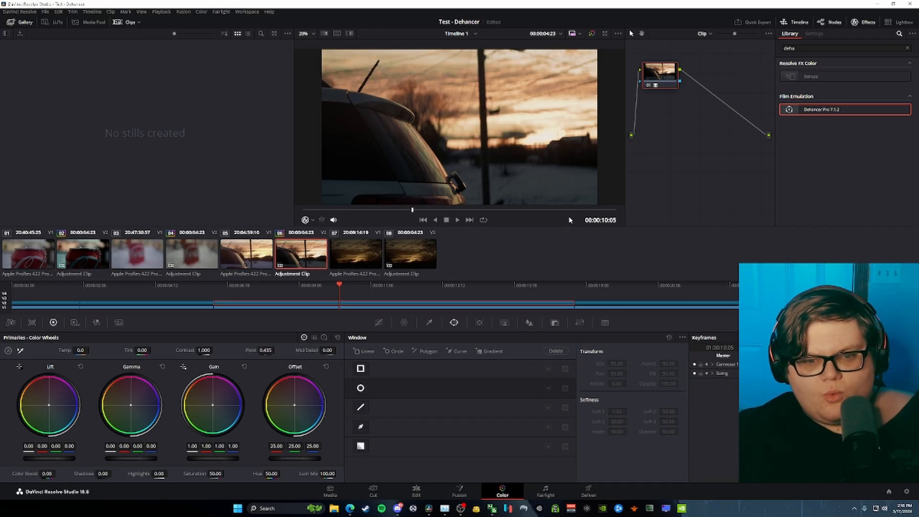
pyautogui.hotkey('ctrl', 'f')
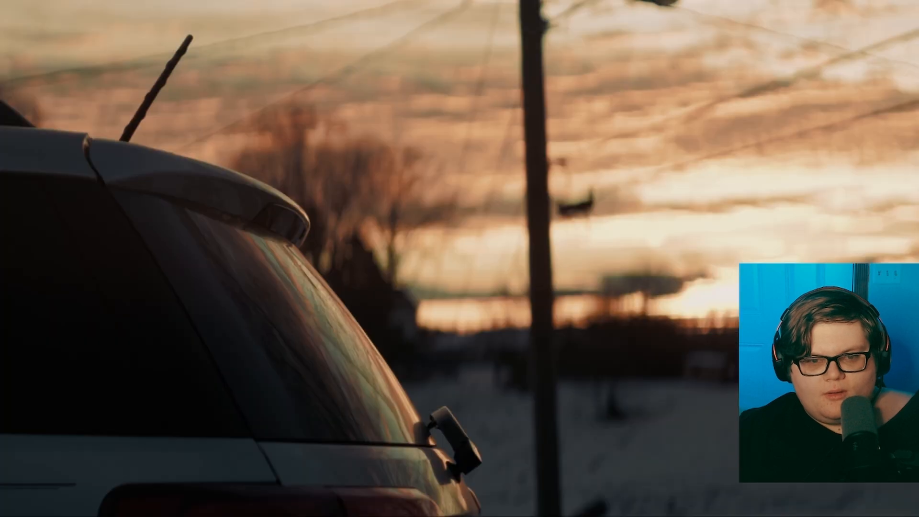